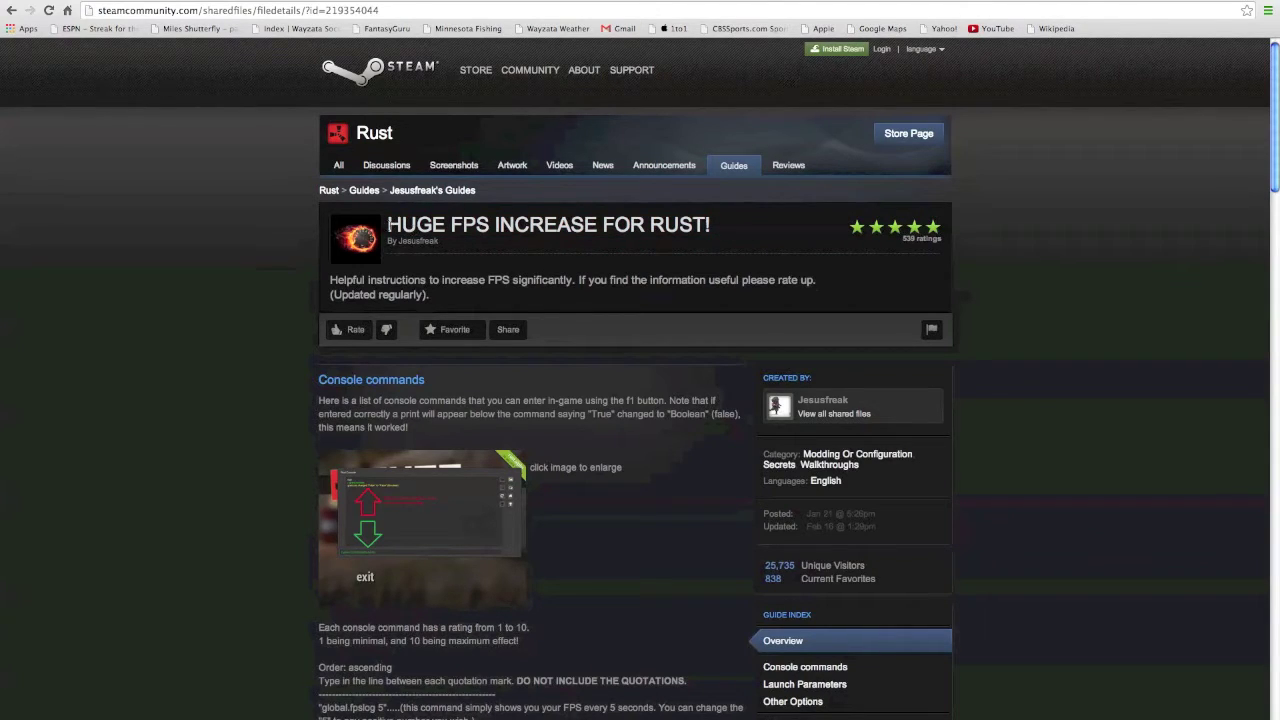
Highlight the guide title text and start scrolling down the page.
{"action": "triple_click", "coordinate": [532, 225]}
{"action": "left_click_drag", "start_coordinate": [469, 223], "coordinate": [525, 227]}
{"action": "scroll", "coordinate": [343, 497], "scroll_direction": "down", "scroll_amount": 5}
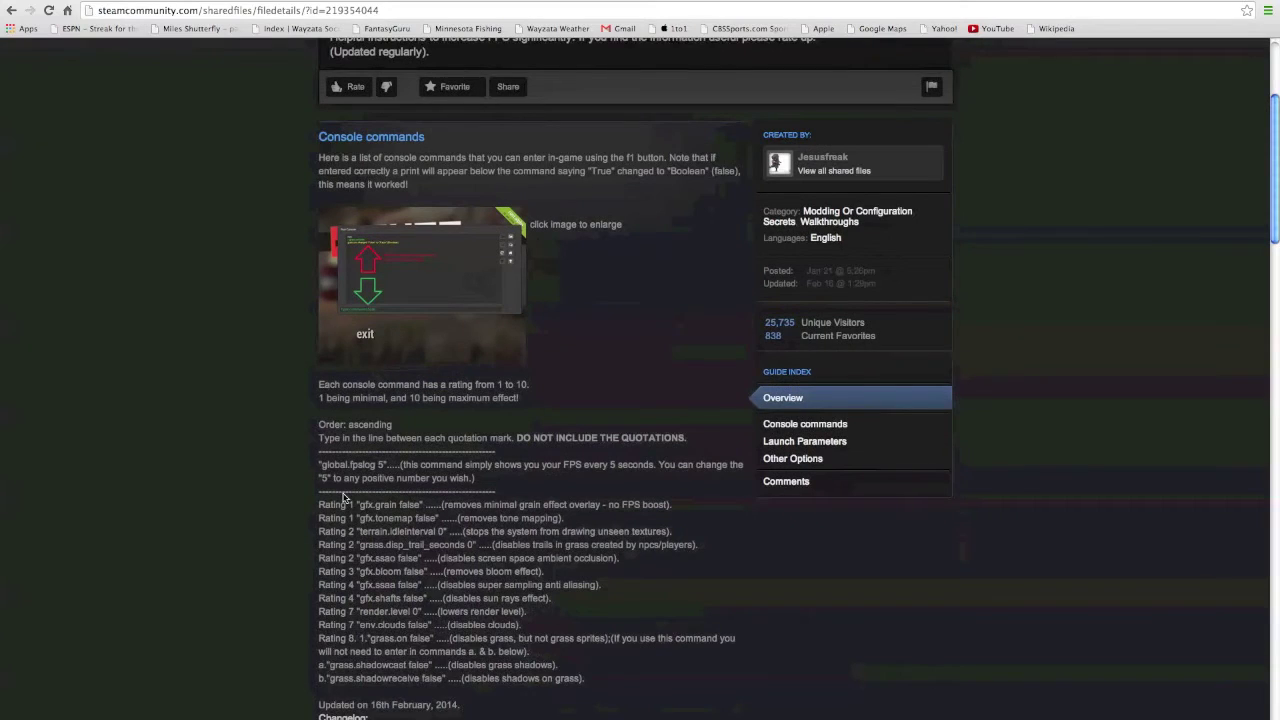
{"action": "scroll", "coordinate": [343, 497], "scroll_direction": "down", "scroll_amount": 1}
Bring the rated console command list into view and select 'gfx.grain false'.
{"action": "mouse_move", "coordinate": [783, 708]}
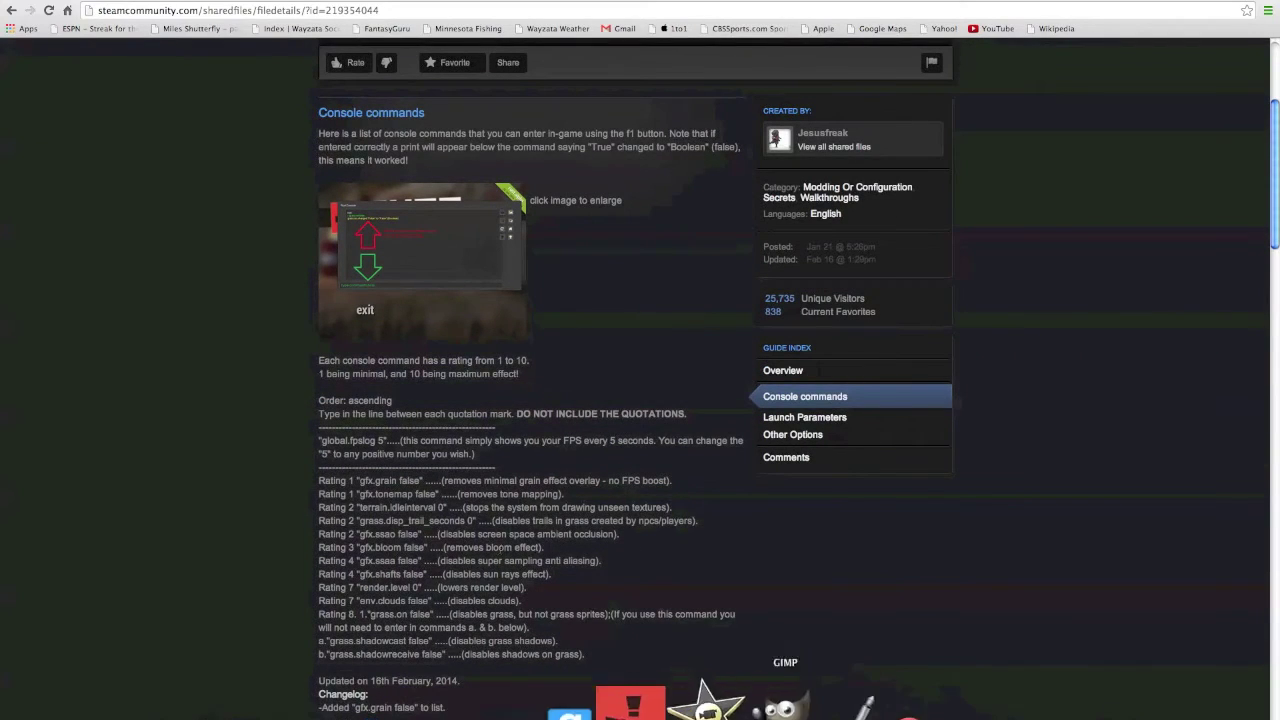
{"action": "scroll", "coordinate": [327, 453], "scroll_direction": "down", "scroll_amount": 1}
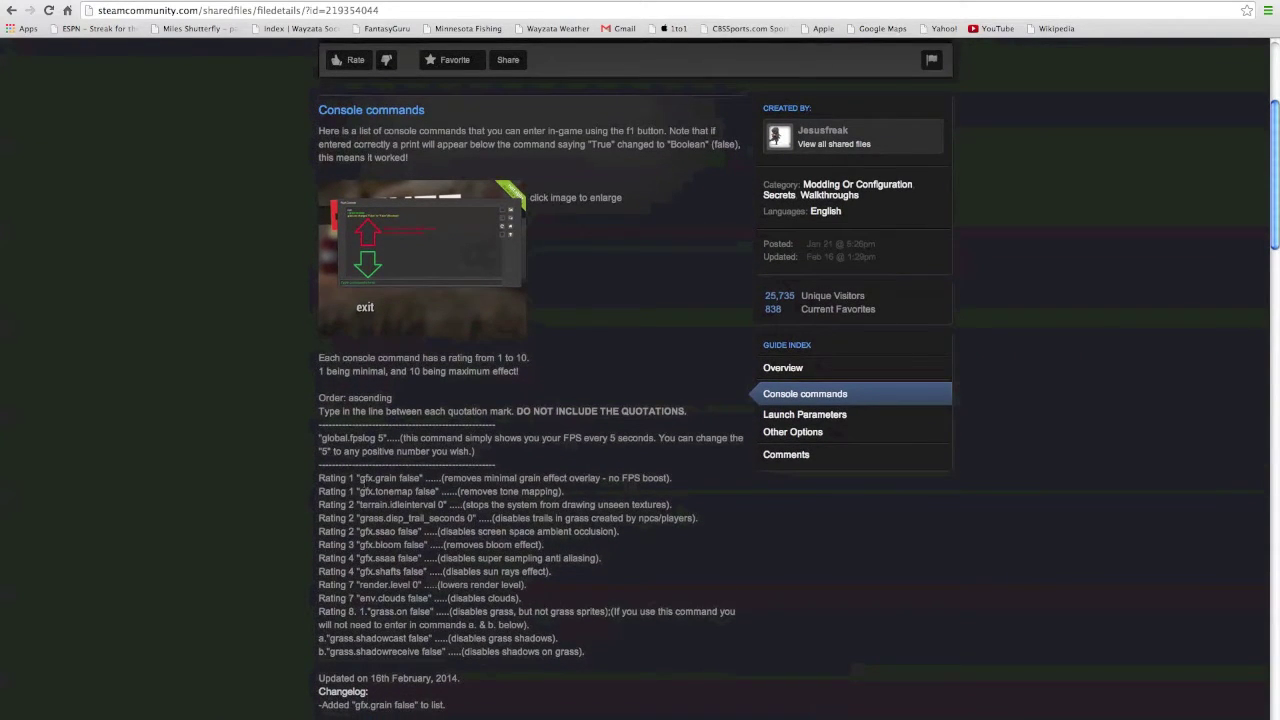
{"action": "scroll", "coordinate": [635, 380], "scroll_direction": "down", "scroll_amount": 1}
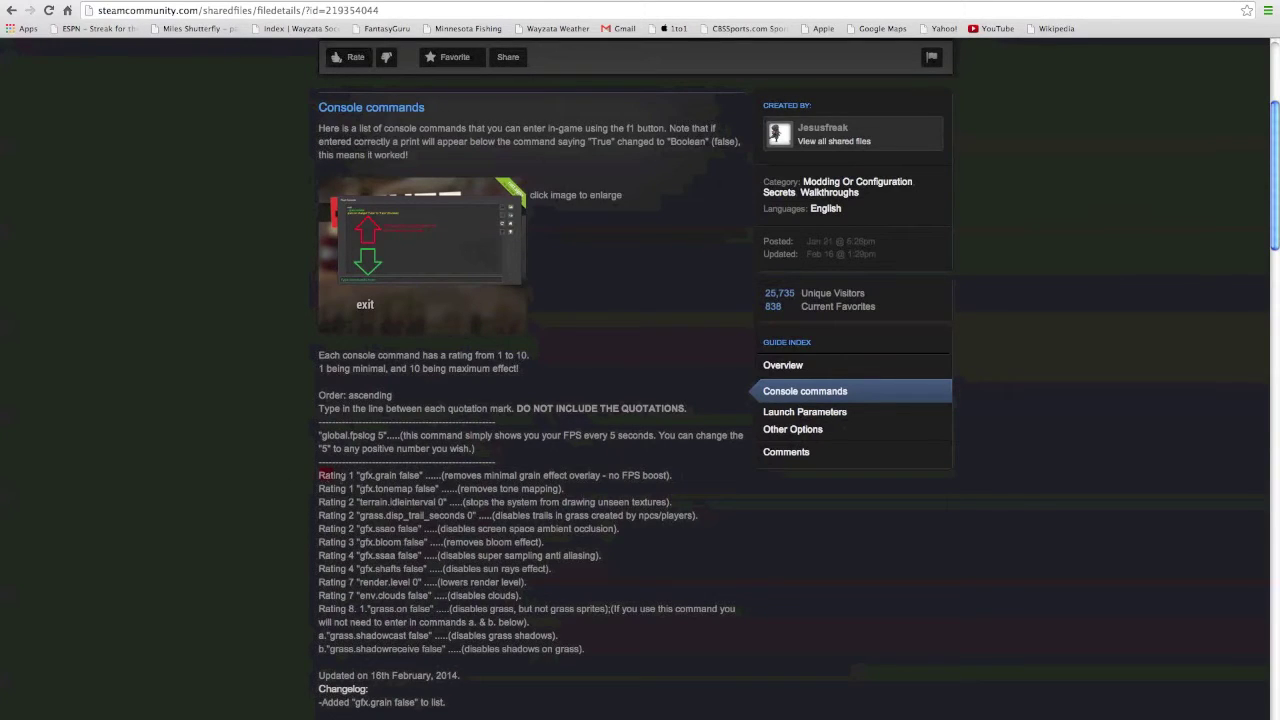
{"action": "left_click_drag", "start_coordinate": [320, 475], "coordinate": [584, 648]}
{"action": "left_click", "coordinate": [584, 648]}
{"action": "left_click_drag", "start_coordinate": [400, 476], "coordinate": [422, 476]}
Copy 'gfx.grain false' and run it in Rust's F1 console.
{"action": "right_click", "coordinate": [397, 472]}
{"action": "left_click", "coordinate": [420, 480]}
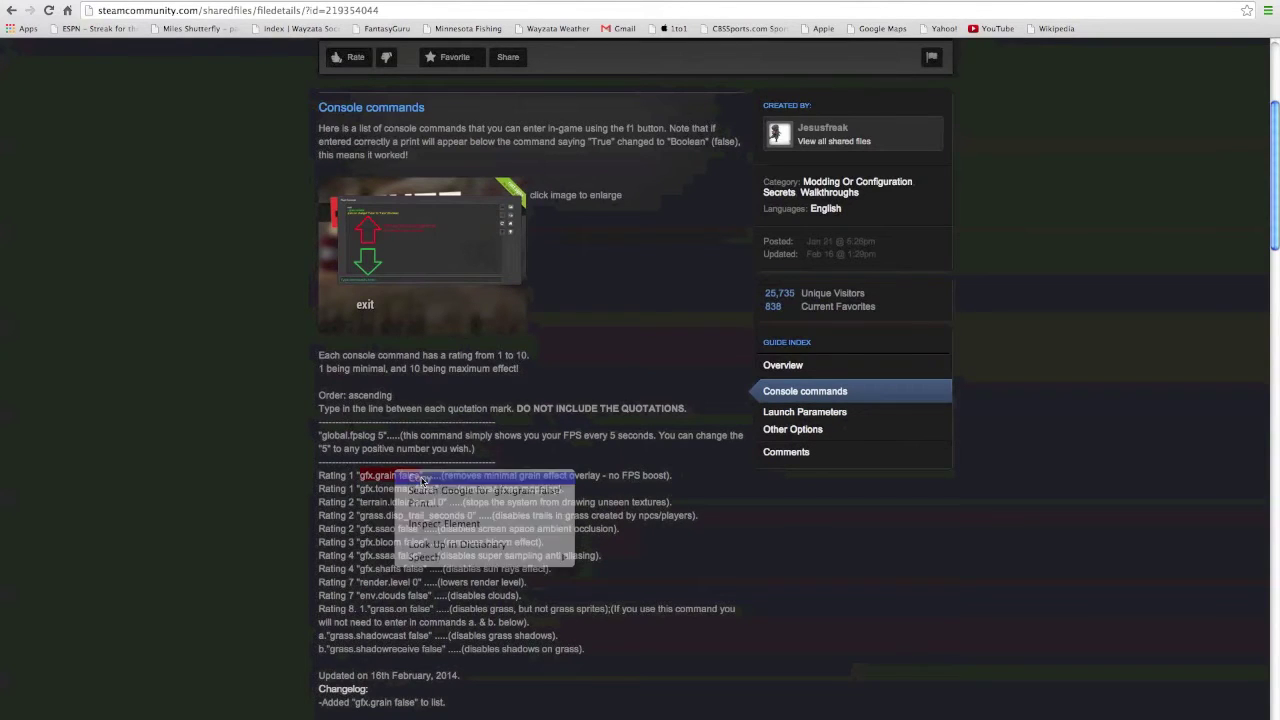
{"action": "left_click", "coordinate": [875, 700]}
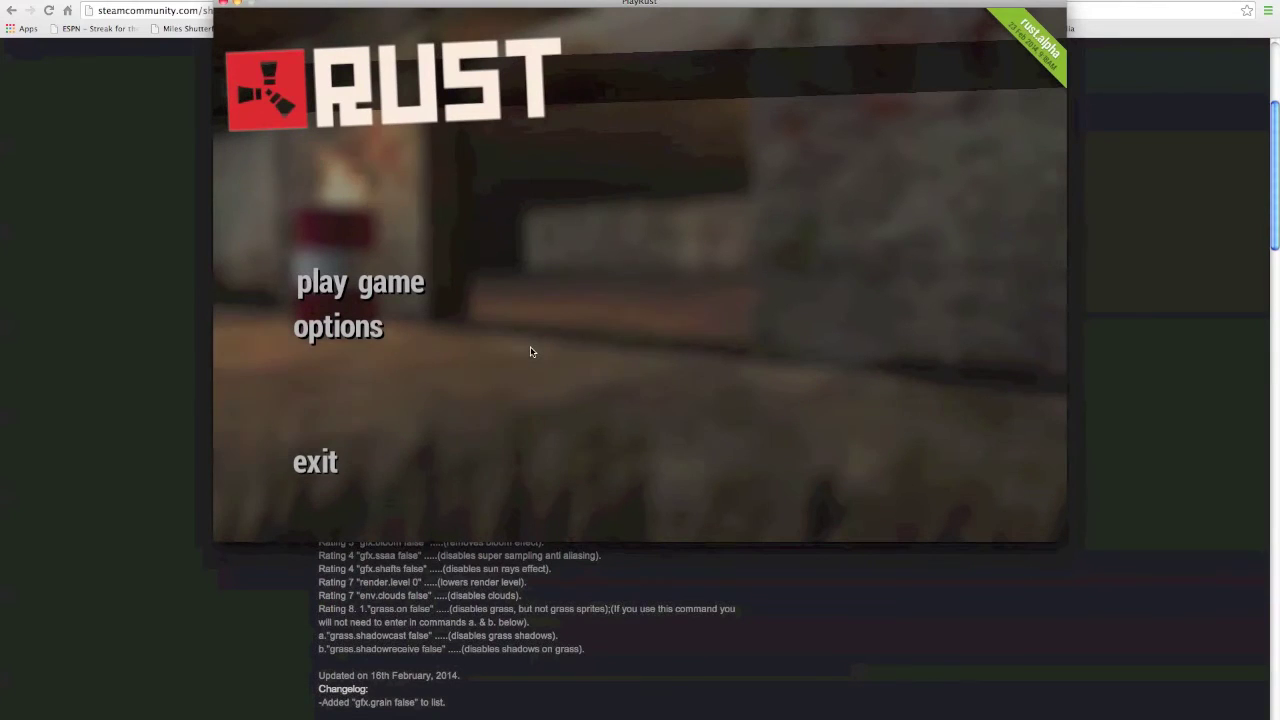
{"action": "key", "text": "F1"}
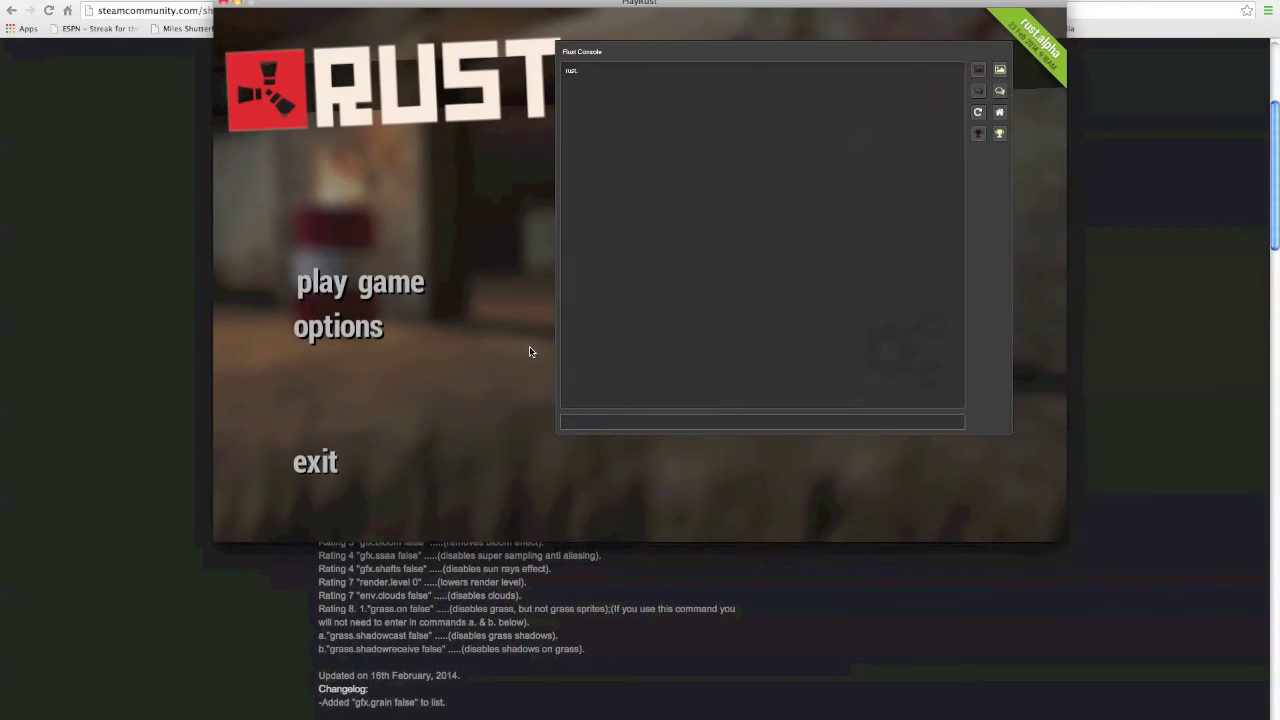
{"action": "key", "text": "F1"}
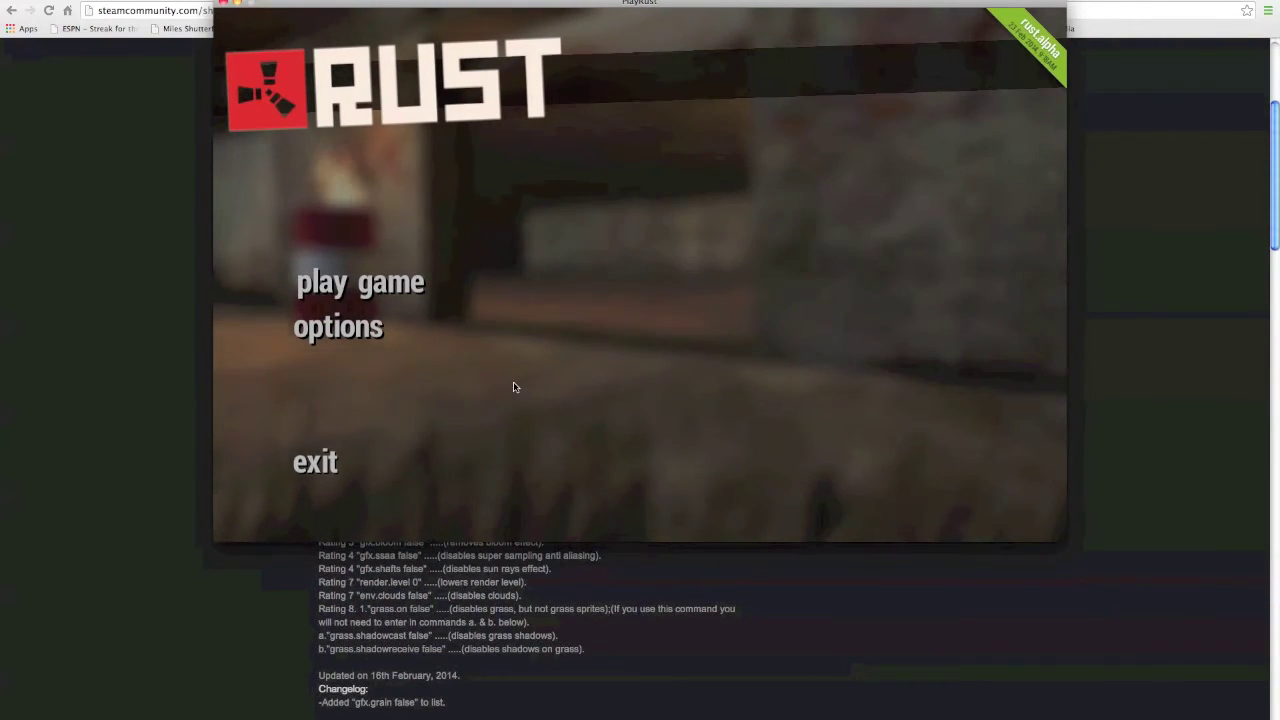
{"action": "key", "text": "F1"}
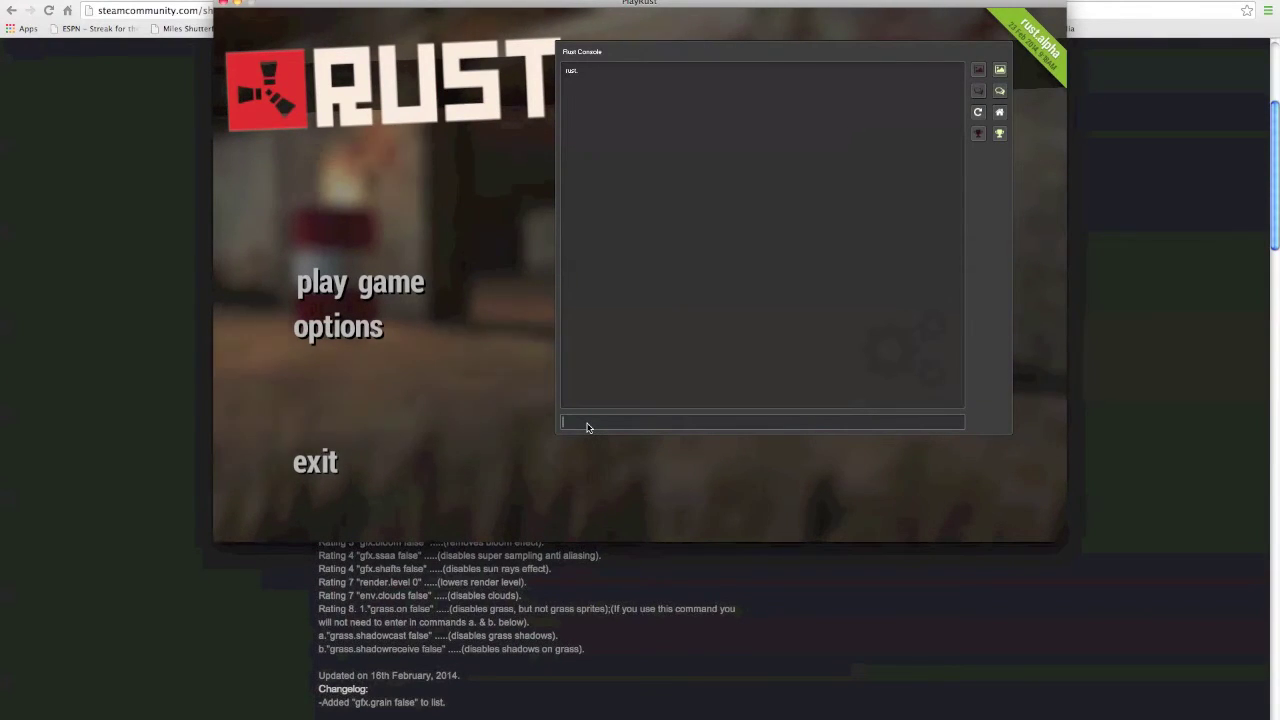
{"action": "key", "text": "super+v"}
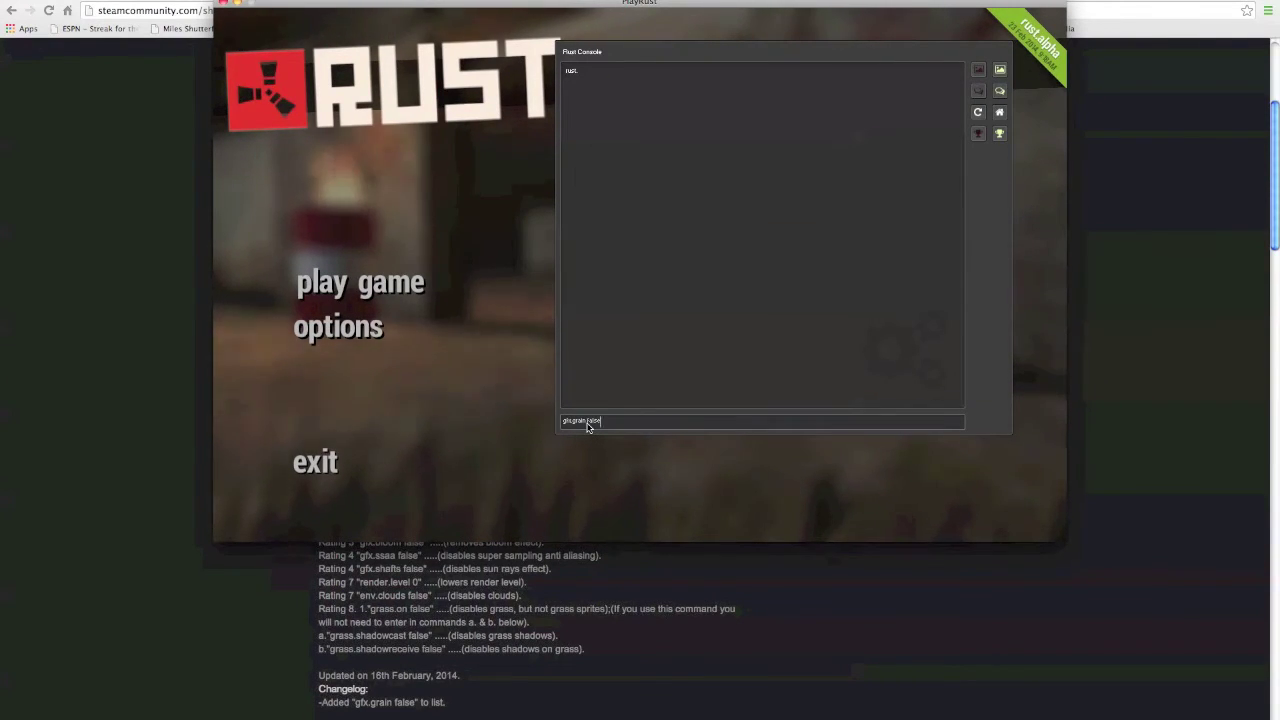
{"action": "key", "text": "Return"}
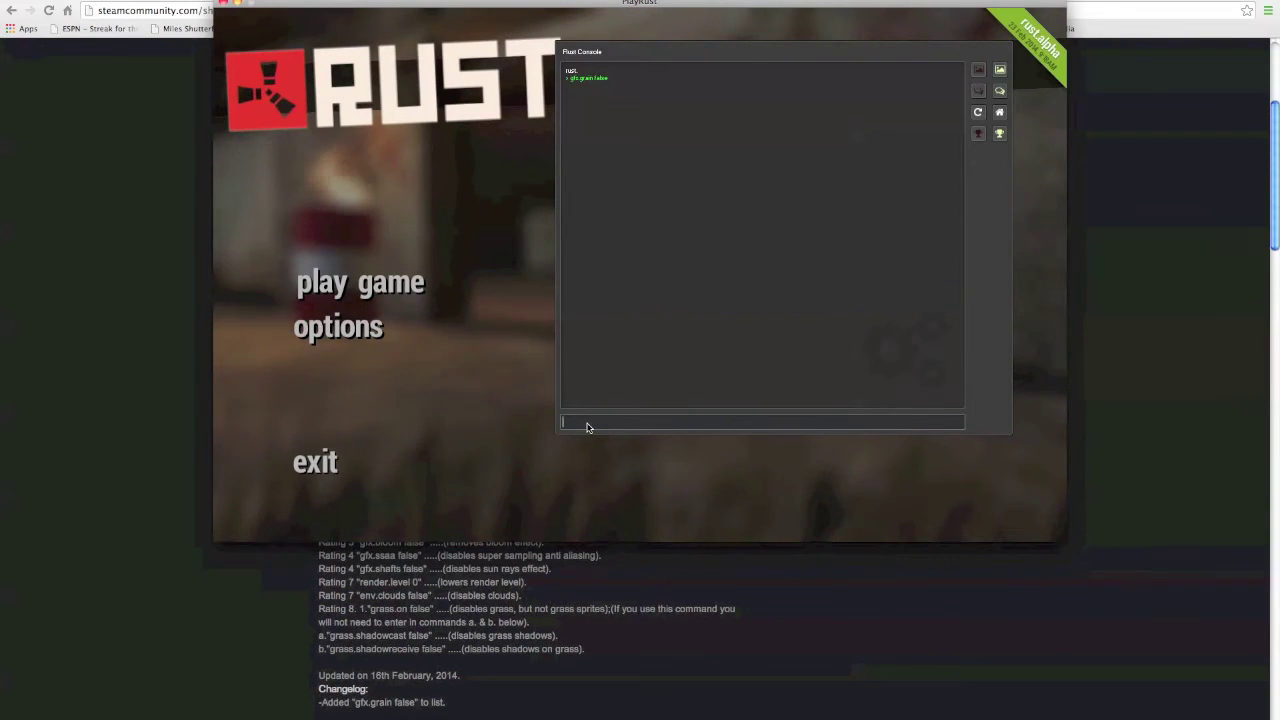
Try gfx.grain true, then rerun gfx.grain false from history and return to the guide.
{"action": "key", "text": "super+v"}
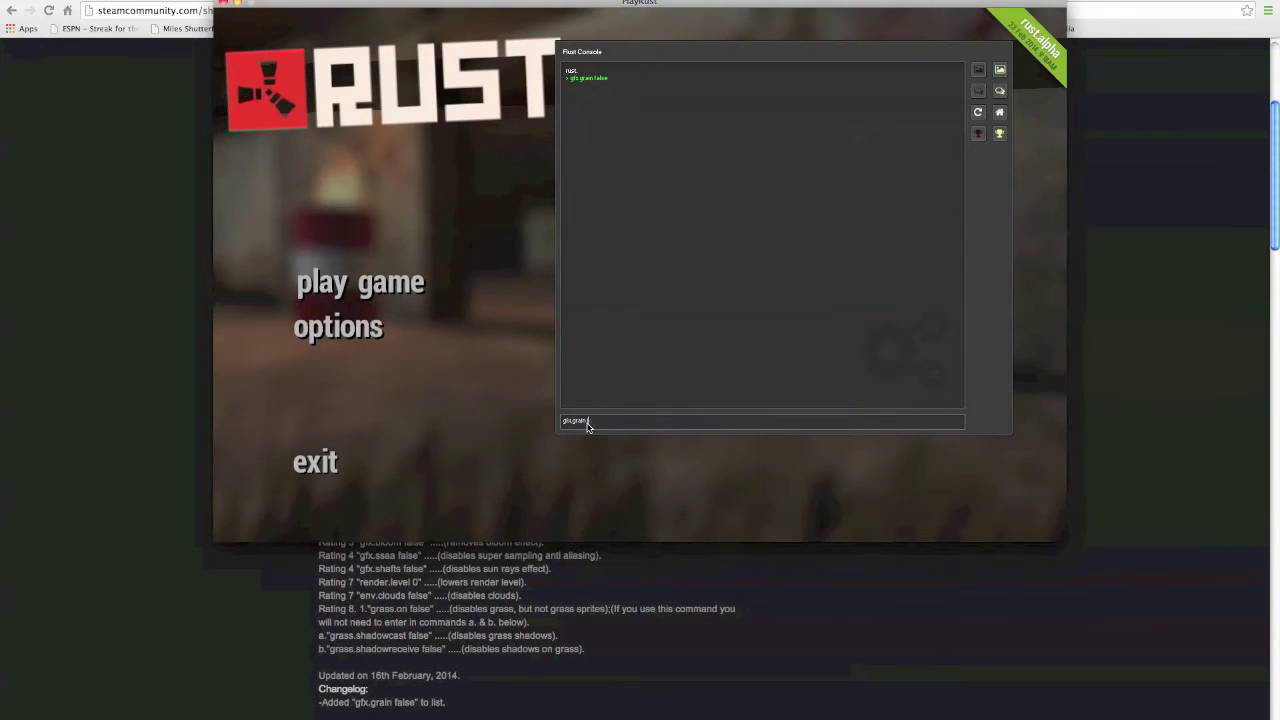
{"action": "type", "text": "true"}
{"action": "key", "text": "Return"}
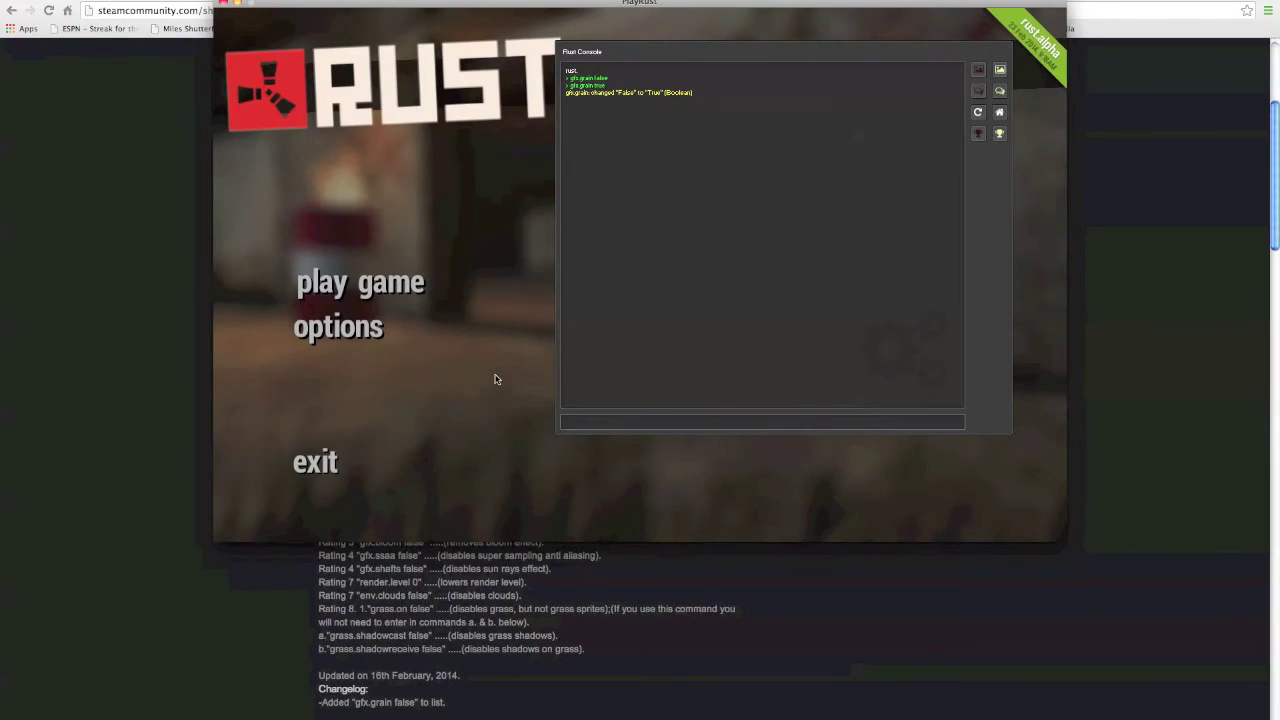
{"action": "key", "text": "Up"}
{"action": "key", "text": "Up"}
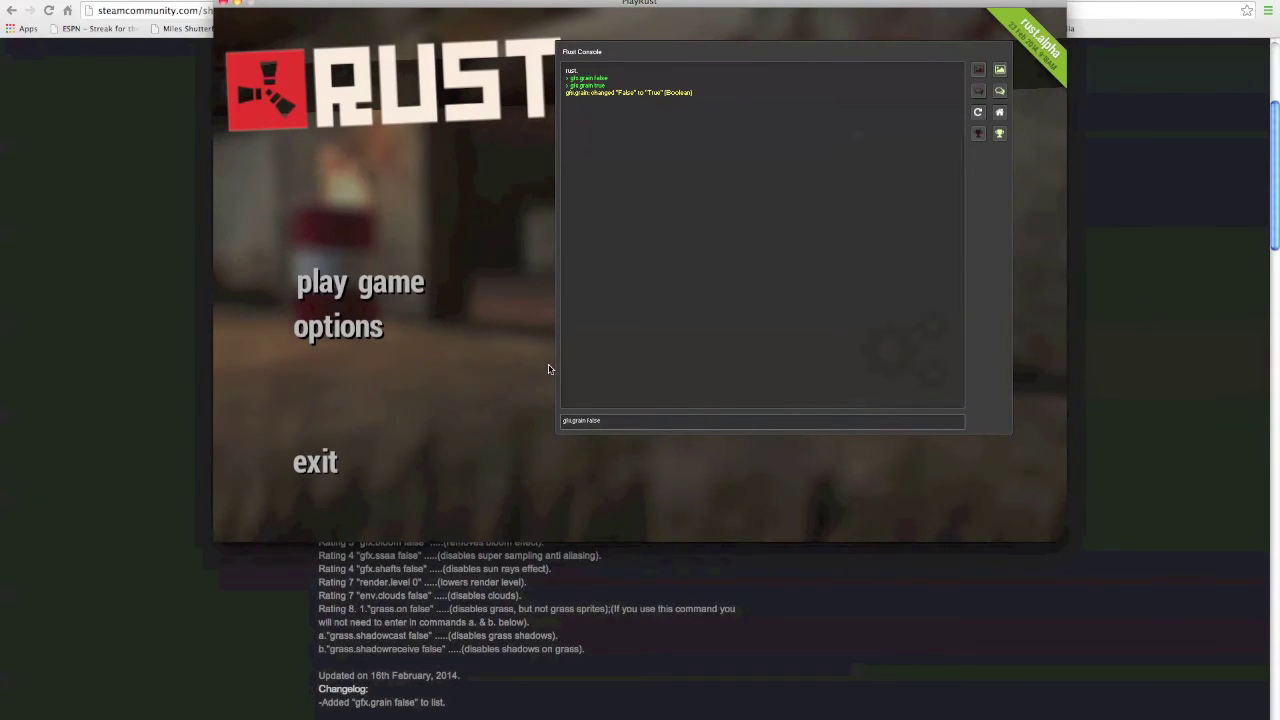
{"action": "key", "text": "Return"}
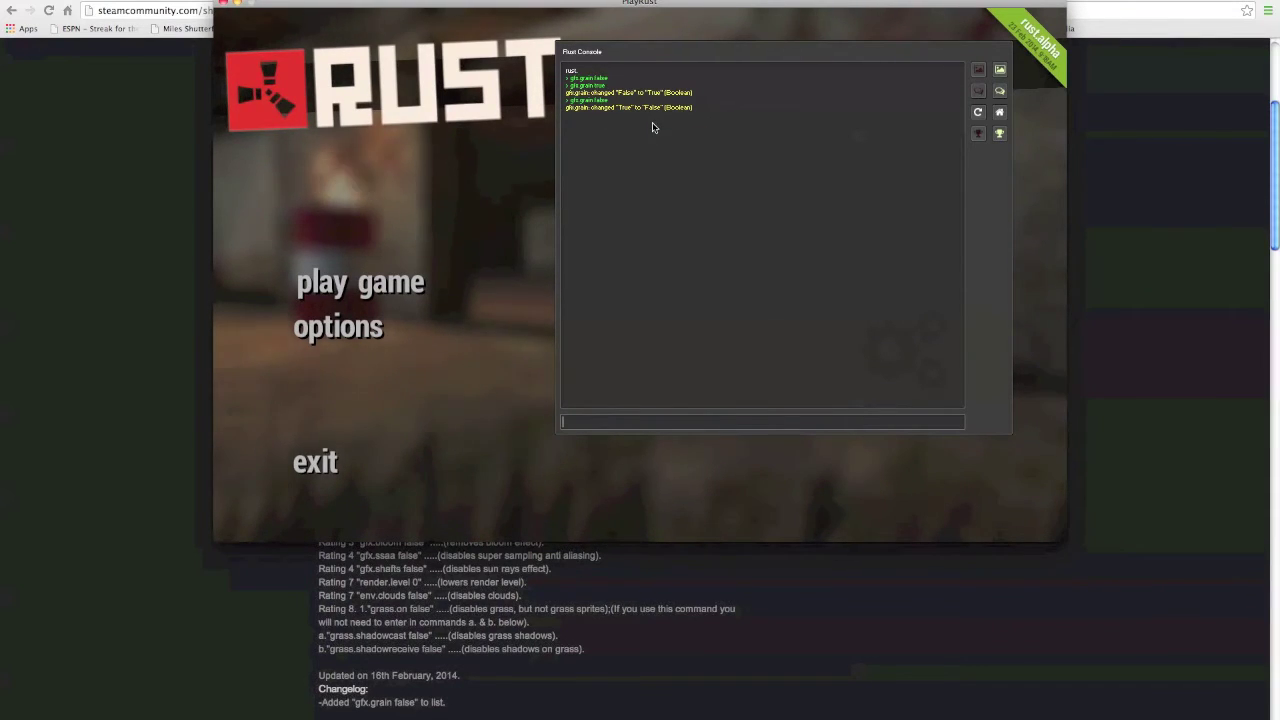
{"action": "left_click", "coordinate": [126, 251]}
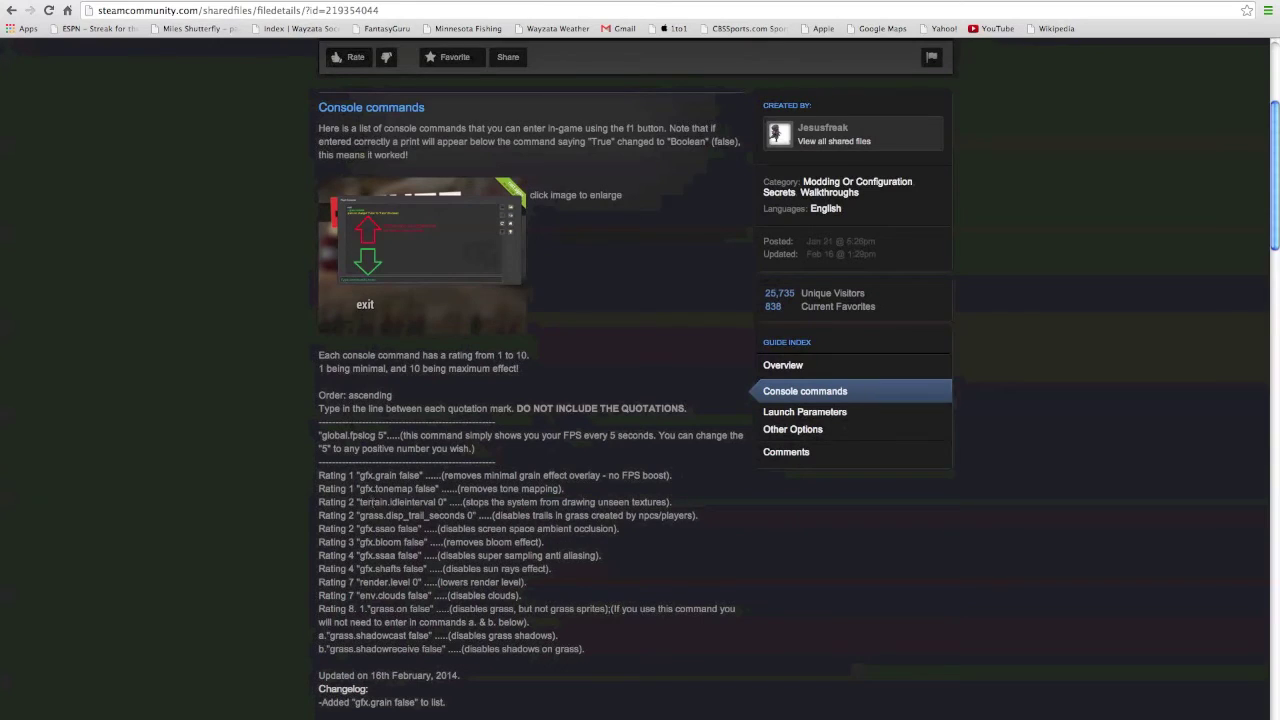
Scroll the FPS guide down to its Launch Parameters section.
{"action": "scroll", "coordinate": [640, 380], "scroll_direction": "down", "scroll_amount": 1}
{"action": "scroll", "coordinate": [640, 400], "scroll_direction": "down", "scroll_amount": 3}
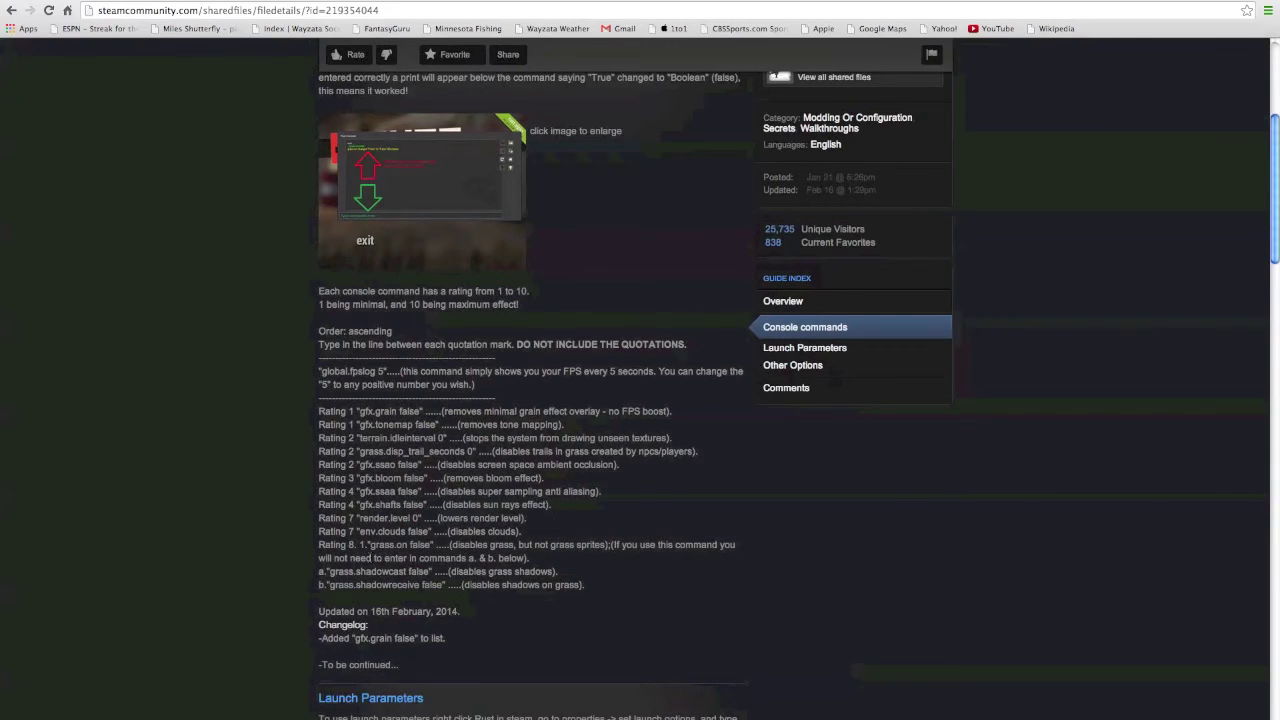
{"action": "scroll", "coordinate": [416, 516], "scroll_direction": "down", "scroll_amount": 1}
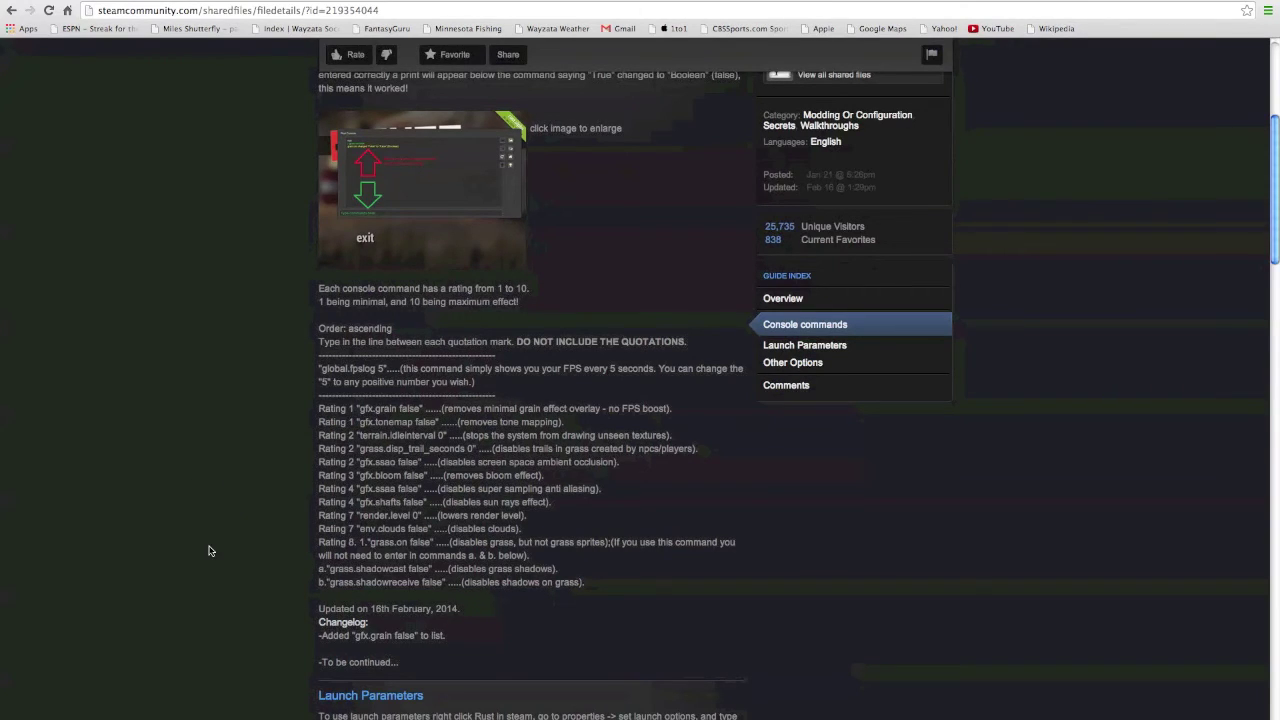
{"action": "scroll", "coordinate": [209, 551], "scroll_direction": "down", "scroll_amount": 2}
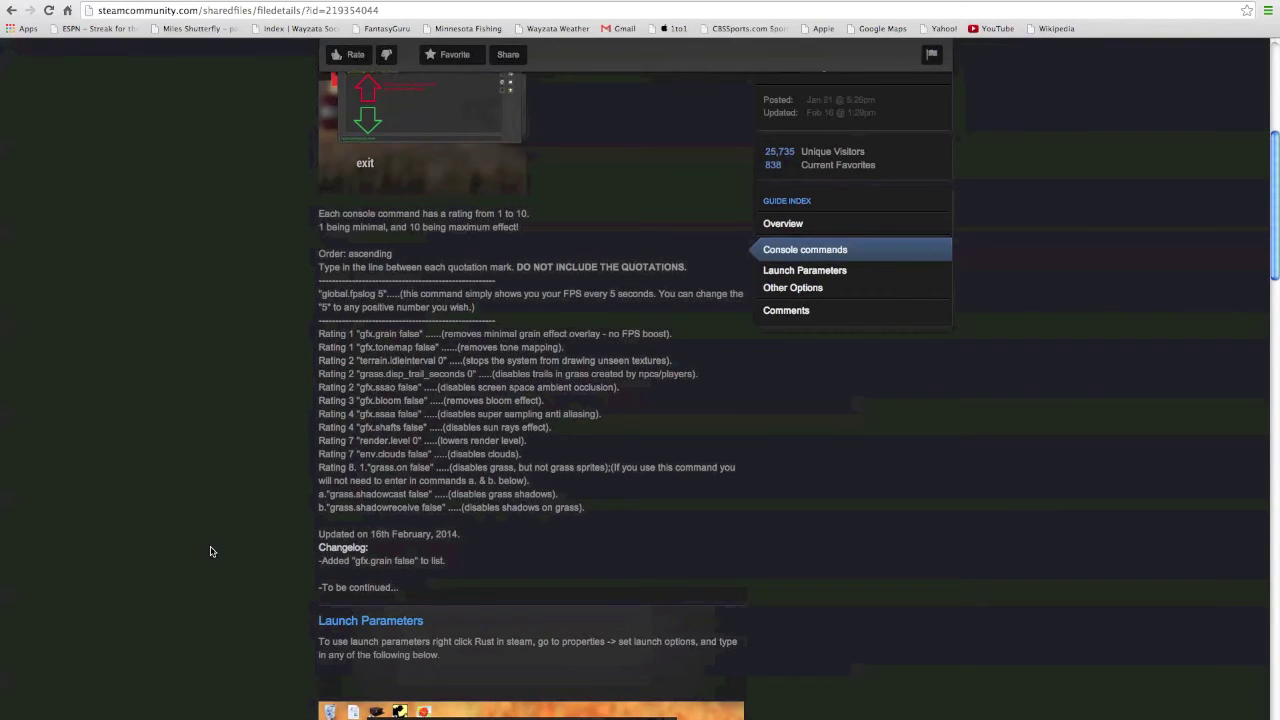
{"action": "scroll", "coordinate": [210, 551], "scroll_direction": "down", "scroll_amount": 2}
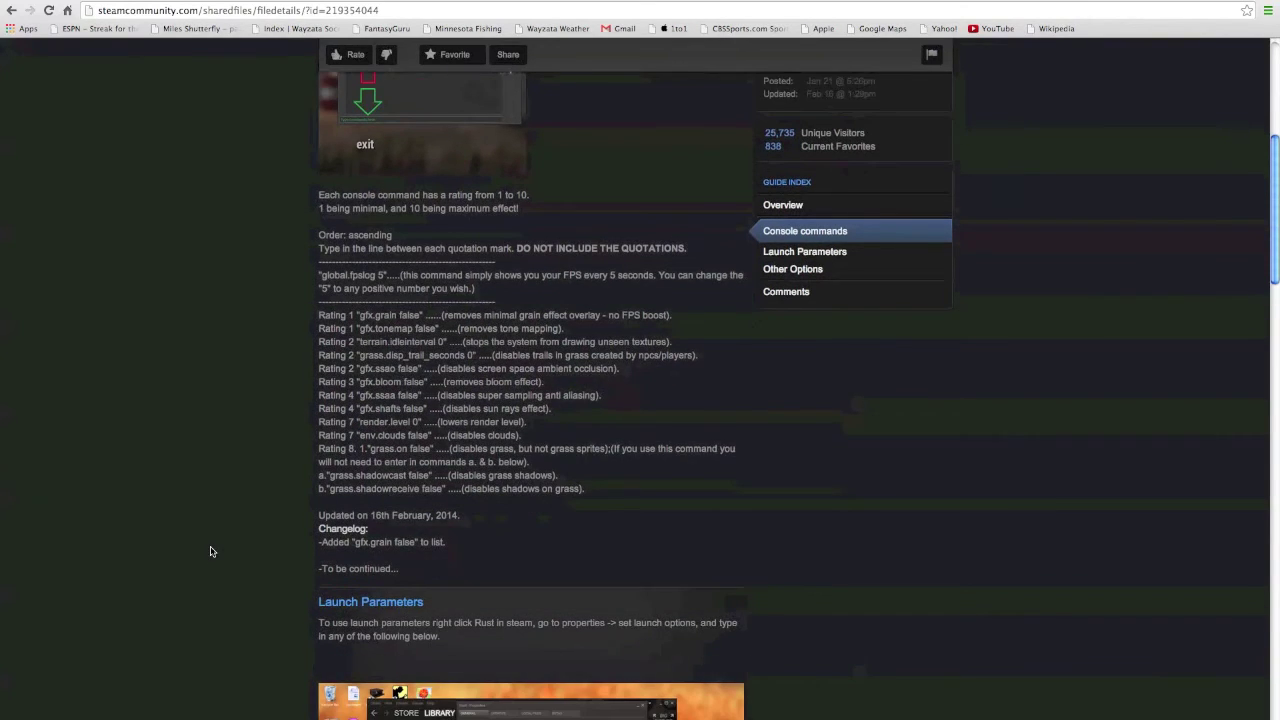
{"action": "scroll", "coordinate": [300, 530], "scroll_direction": "down", "scroll_amount": 3}
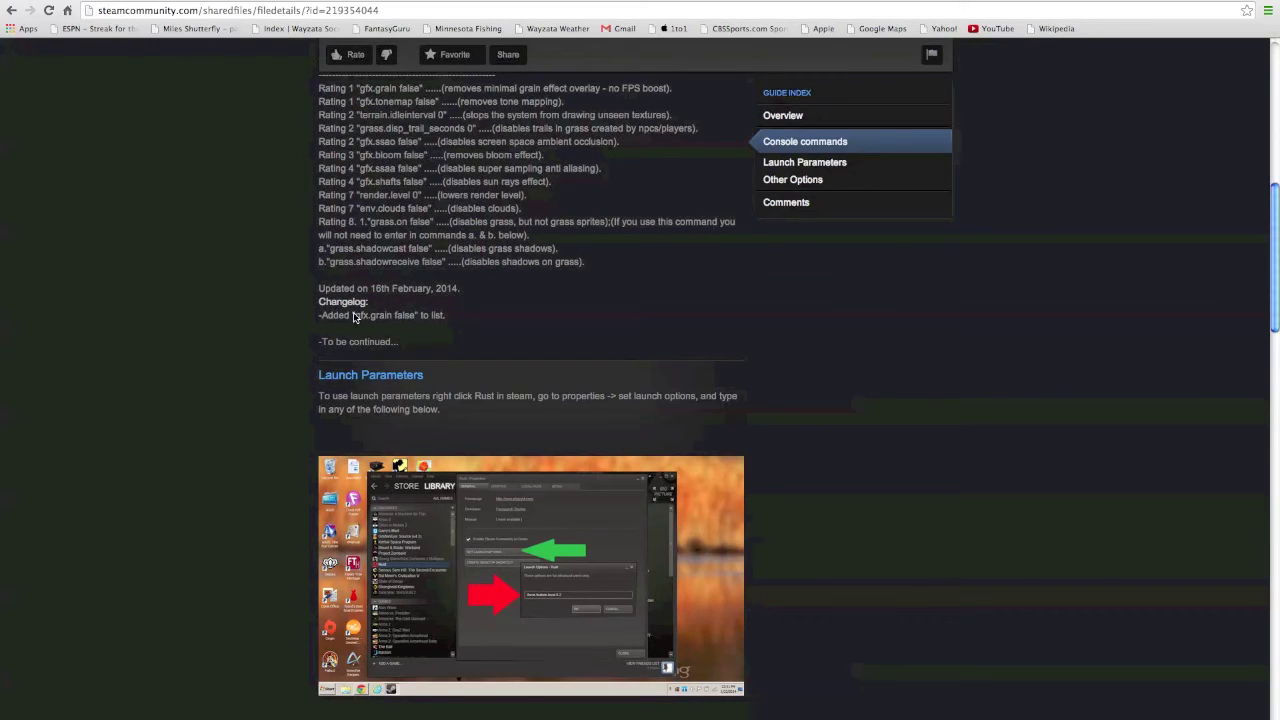
{"action": "scroll", "coordinate": [405, 338], "scroll_direction": "down", "scroll_amount": 2}
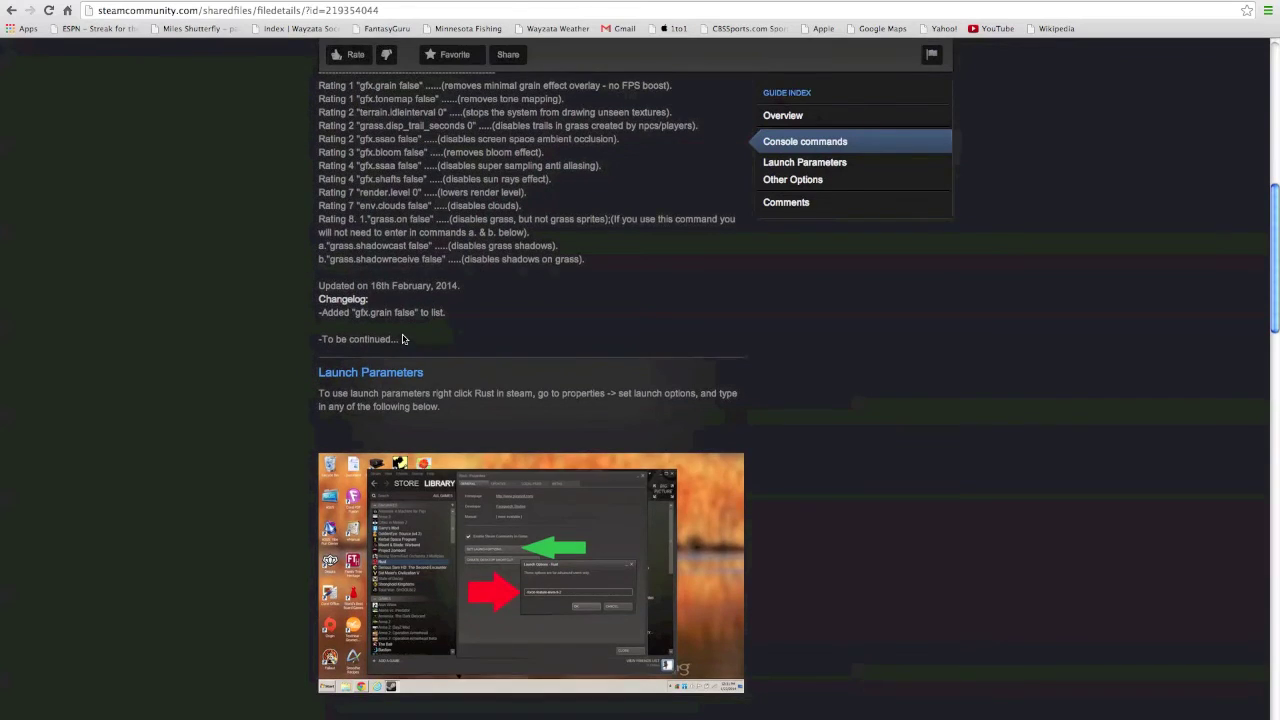
{"action": "scroll", "coordinate": [234, 314], "scroll_direction": "down", "scroll_amount": 5}
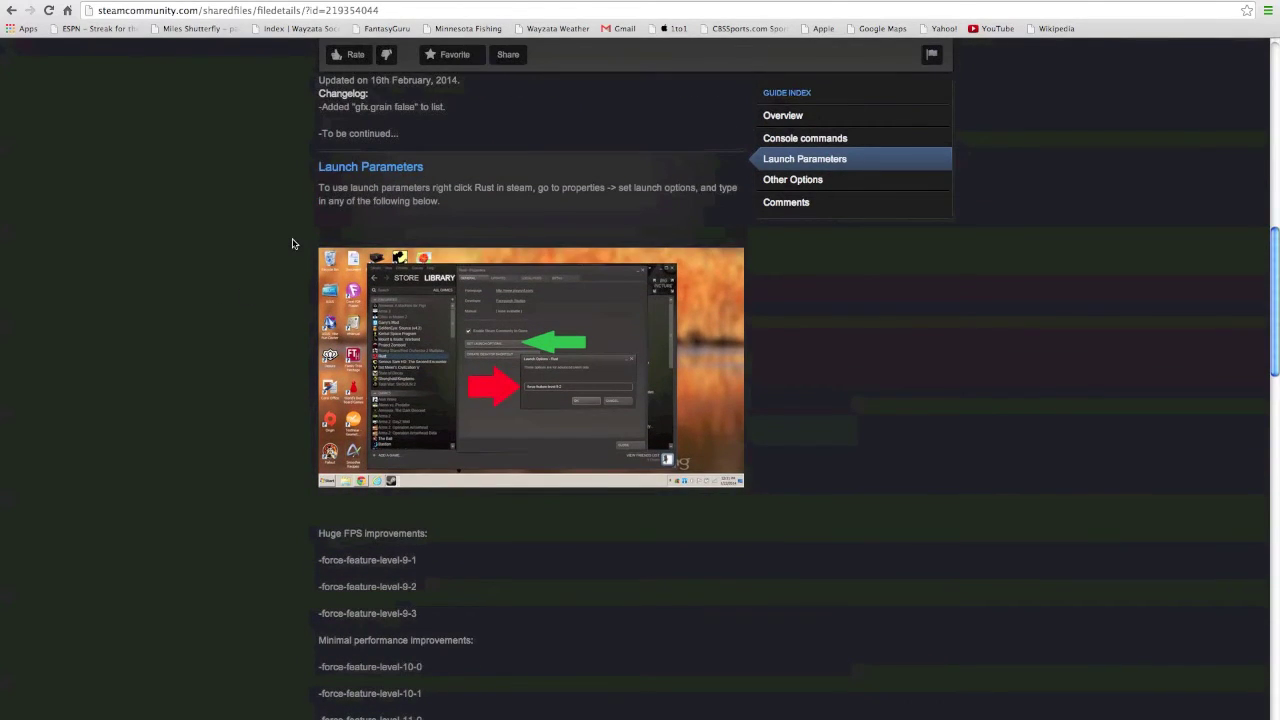
{"action": "scroll", "coordinate": [294, 246], "scroll_direction": "down", "scroll_amount": 3}
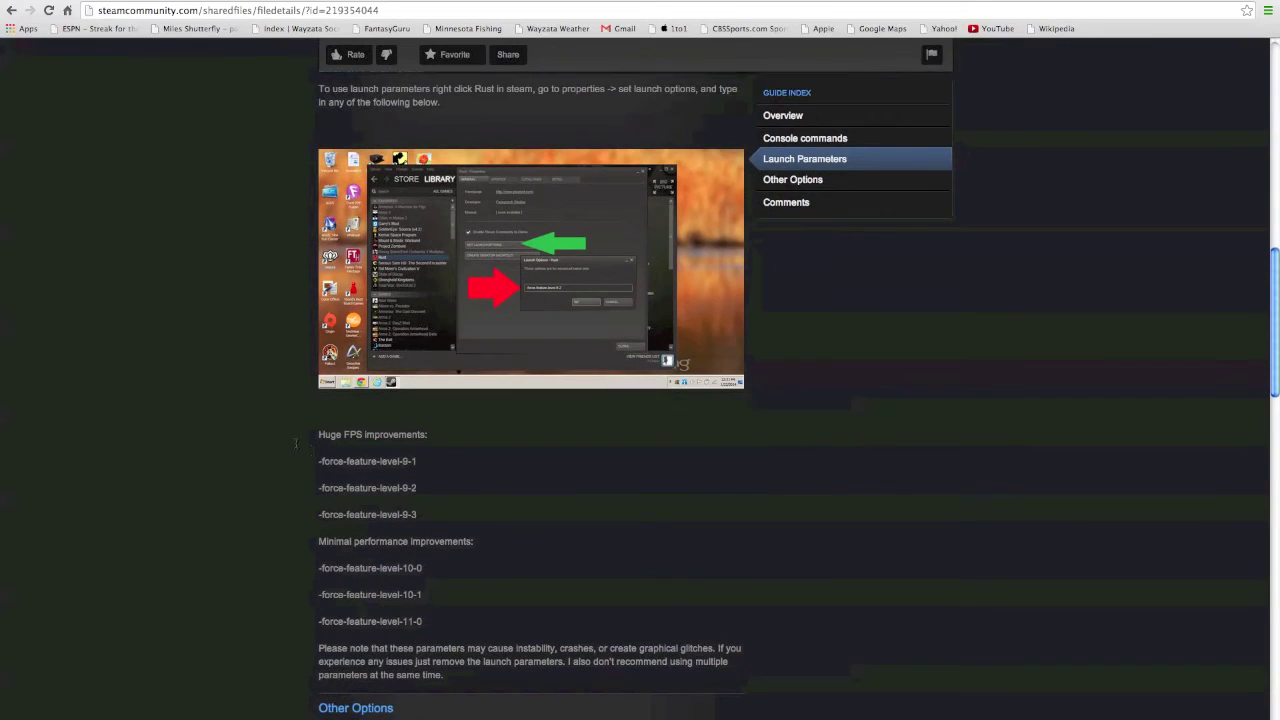
Select the '-force-feature-level-9-1' parameter text in the Launch Parameters list.
{"action": "left_click_drag", "start_coordinate": [322, 461], "coordinate": [425, 463]}
{"action": "scroll", "coordinate": [450, 495], "scroll_direction": "up", "scroll_amount": 20}
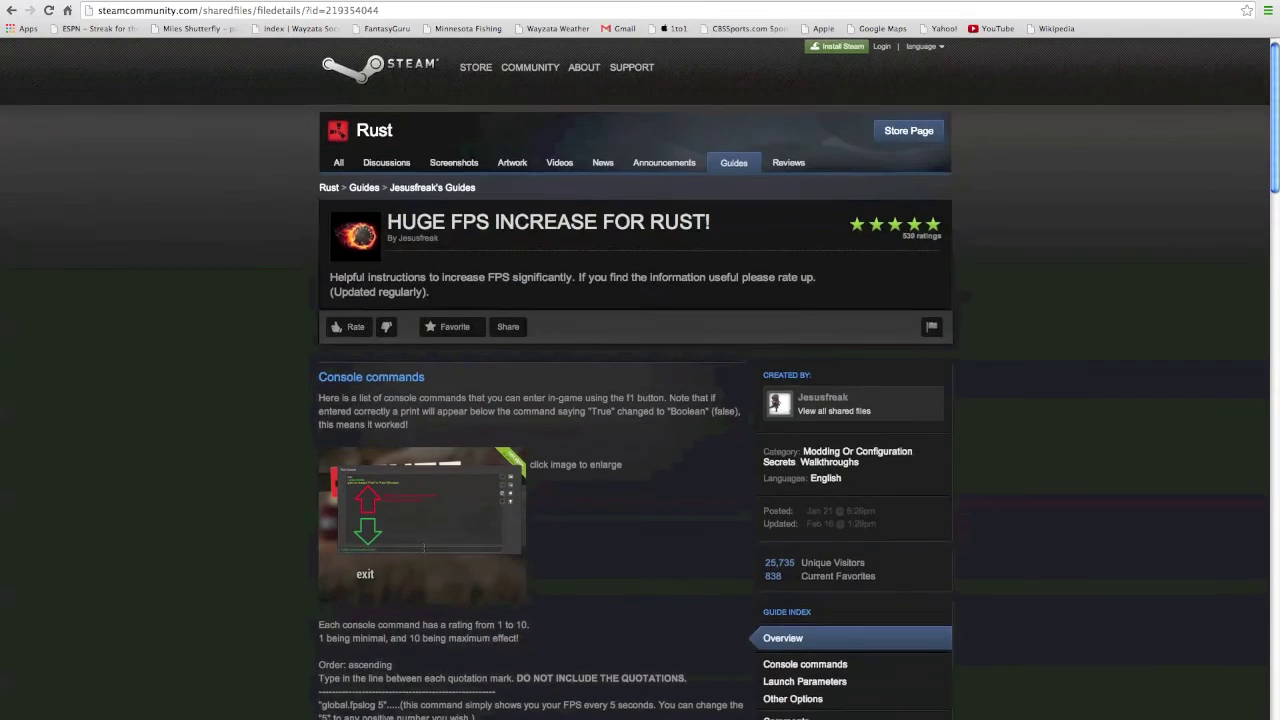
{"action": "scroll", "coordinate": [425, 540], "scroll_direction": "down", "scroll_amount": 5}
{"action": "scroll", "coordinate": [435, 388], "scroll_direction": "down", "scroll_amount": 15}
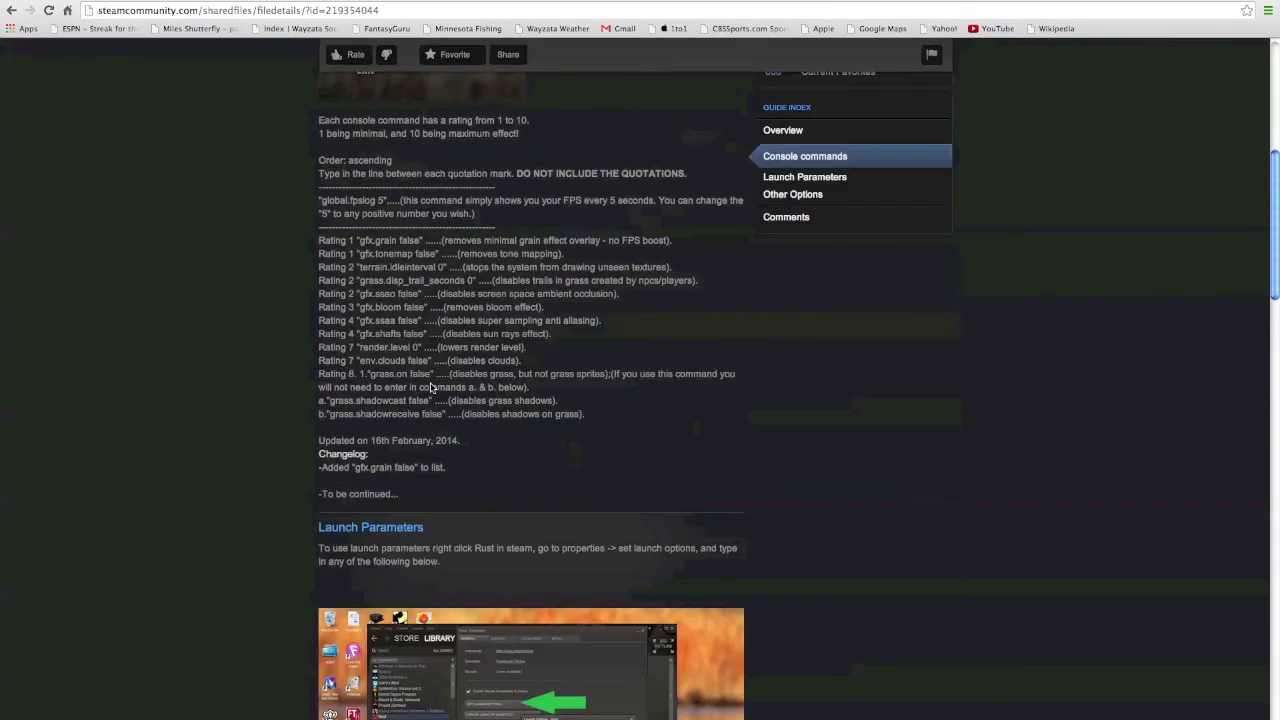
{"action": "scroll", "coordinate": [418, 370], "scroll_direction": "up", "scroll_amount": 1}
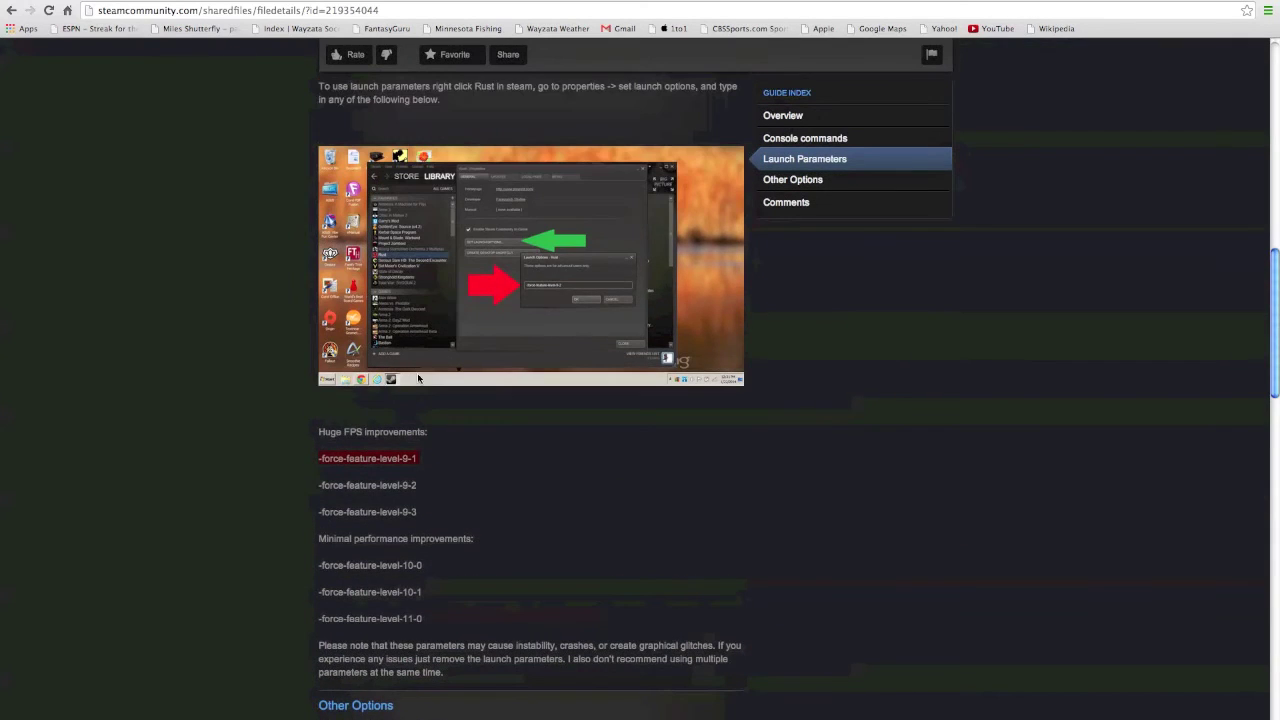
Copy '-force-feature-level-9-1' and switch from the guide to the Steam client.
{"action": "right_click", "coordinate": [366, 459]}
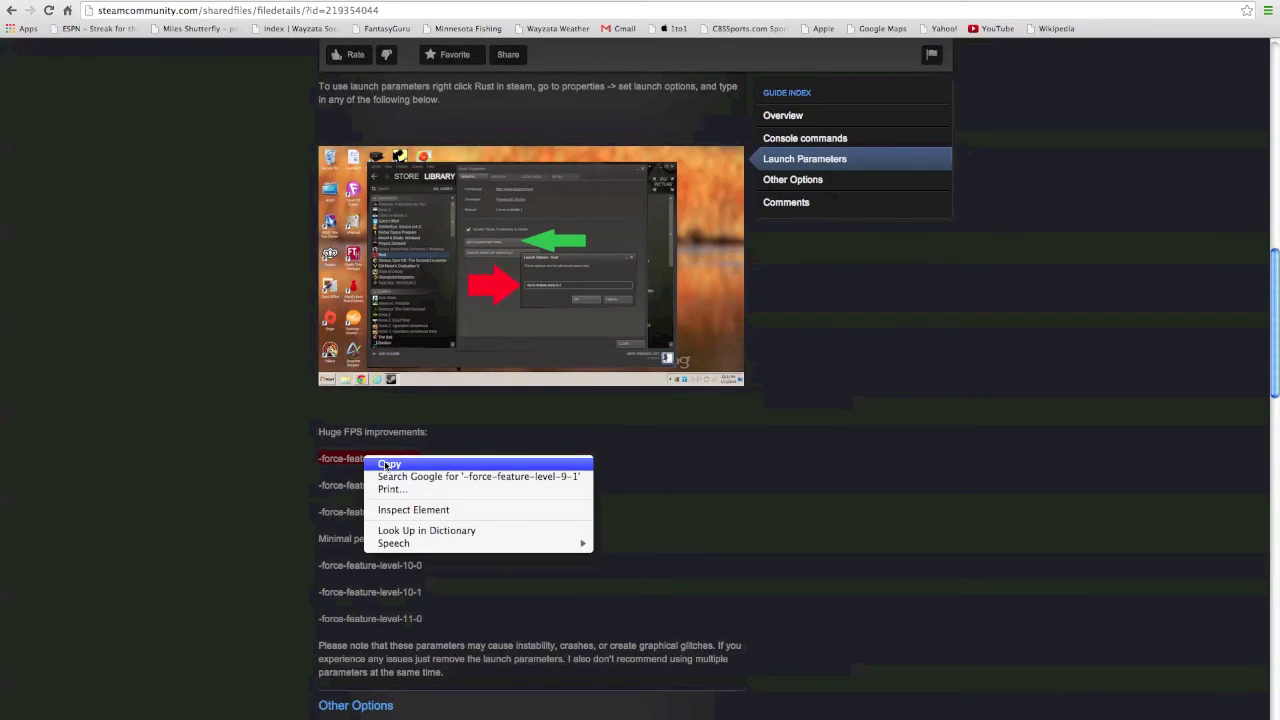
{"action": "left_click", "coordinate": [386, 465]}
{"action": "mouse_move", "coordinate": [777, 712]}
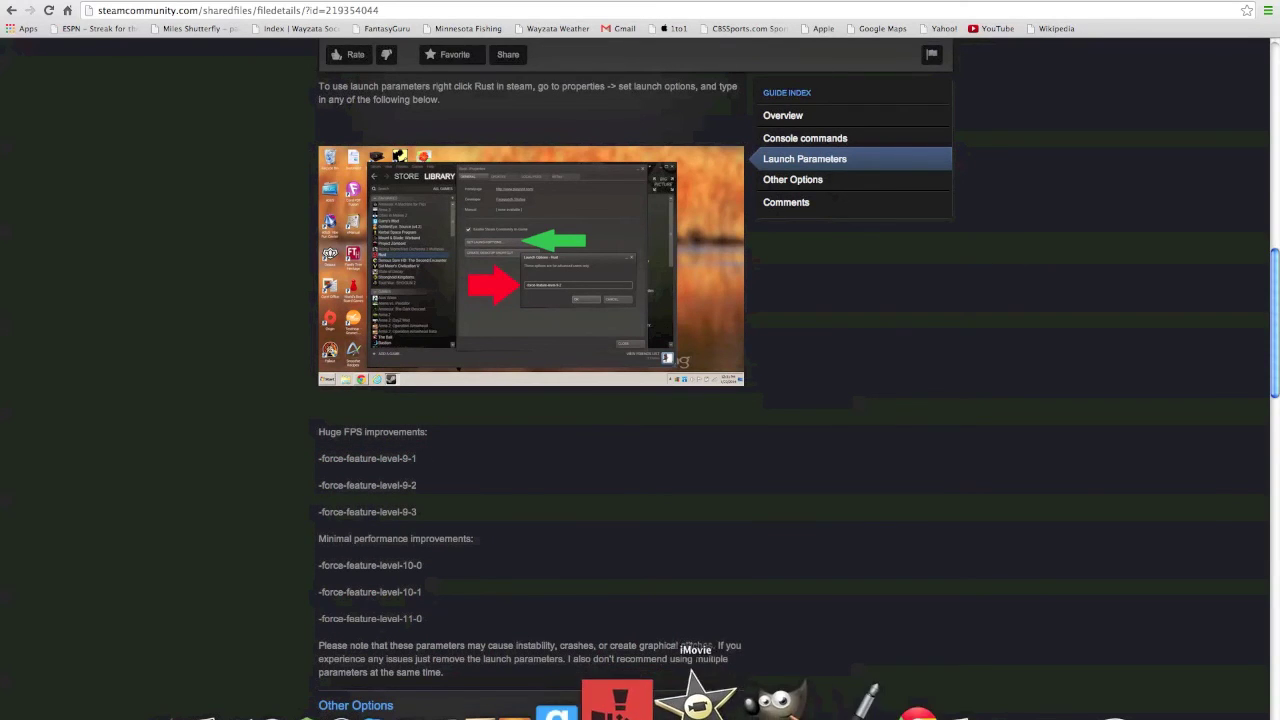
{"action": "left_click", "coordinate": [870, 705]}
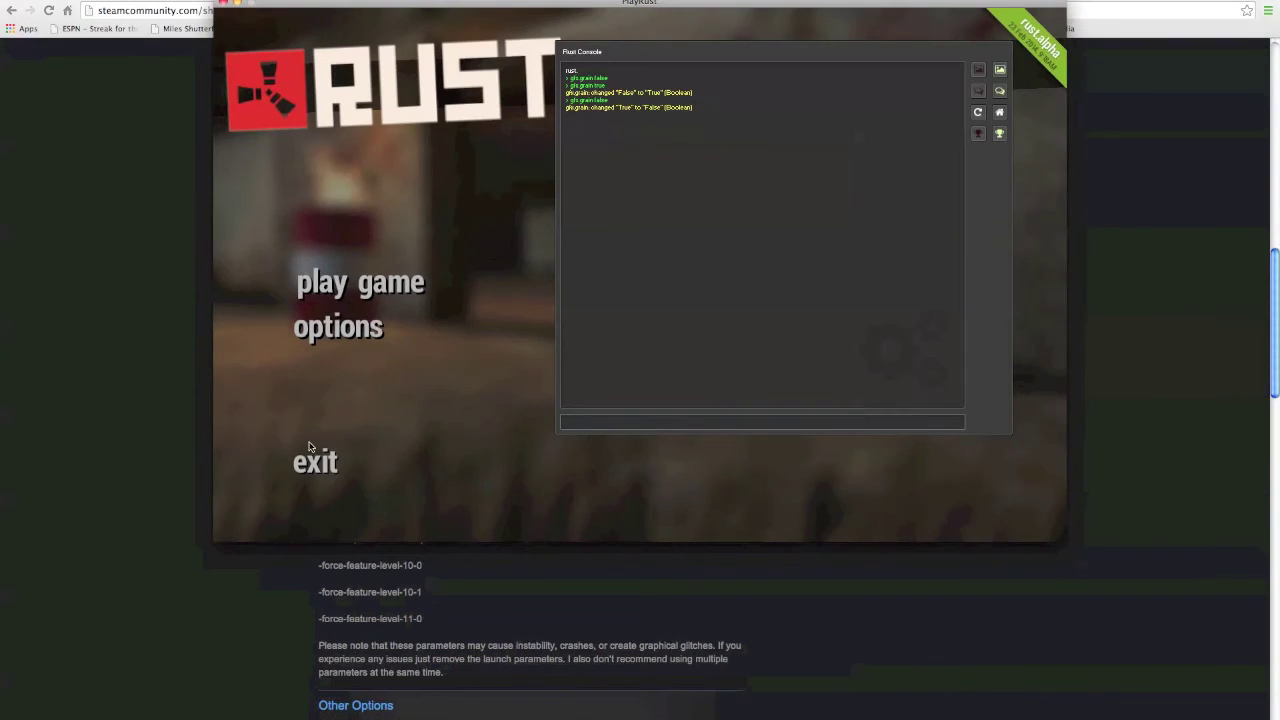
{"action": "left_click", "coordinate": [523, 640]}
Set Rust's launch options to -force-feature-level-9-1 in its Properties and close them.
{"action": "left_click", "coordinate": [545, 703]}
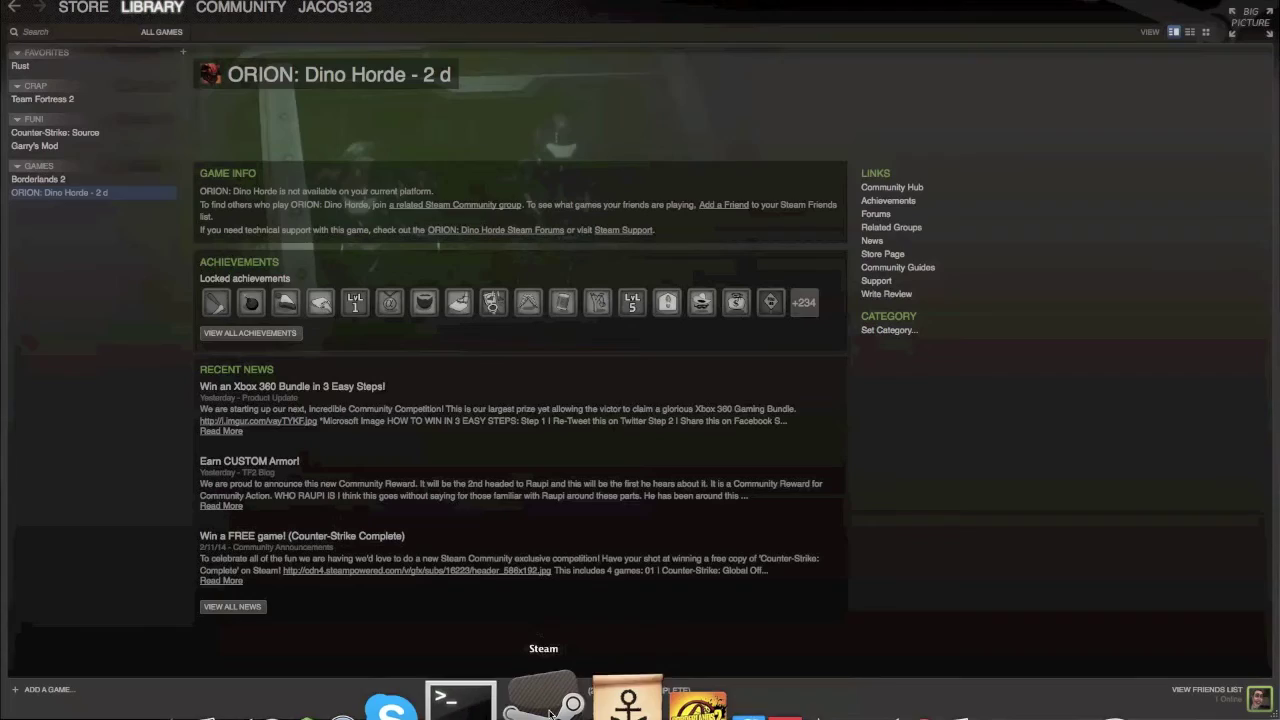
{"action": "left_click", "coordinate": [56, 68]}
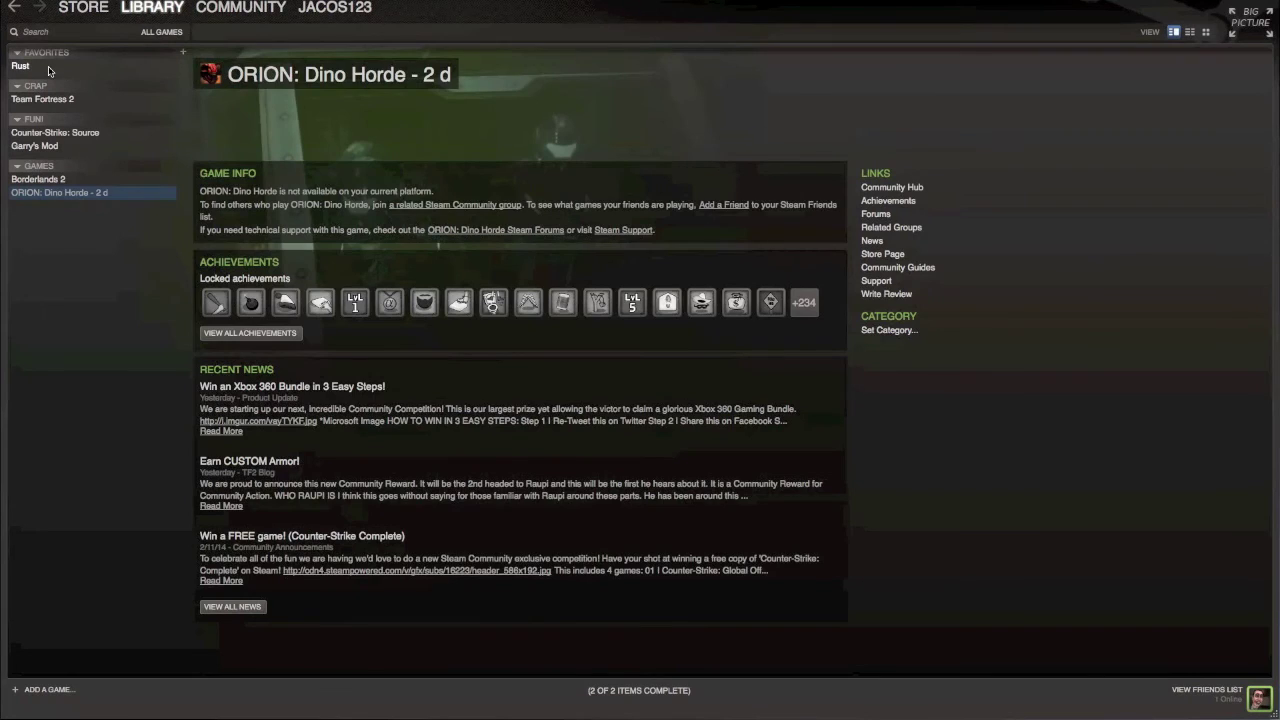
{"action": "right_click", "coordinate": [57, 70]}
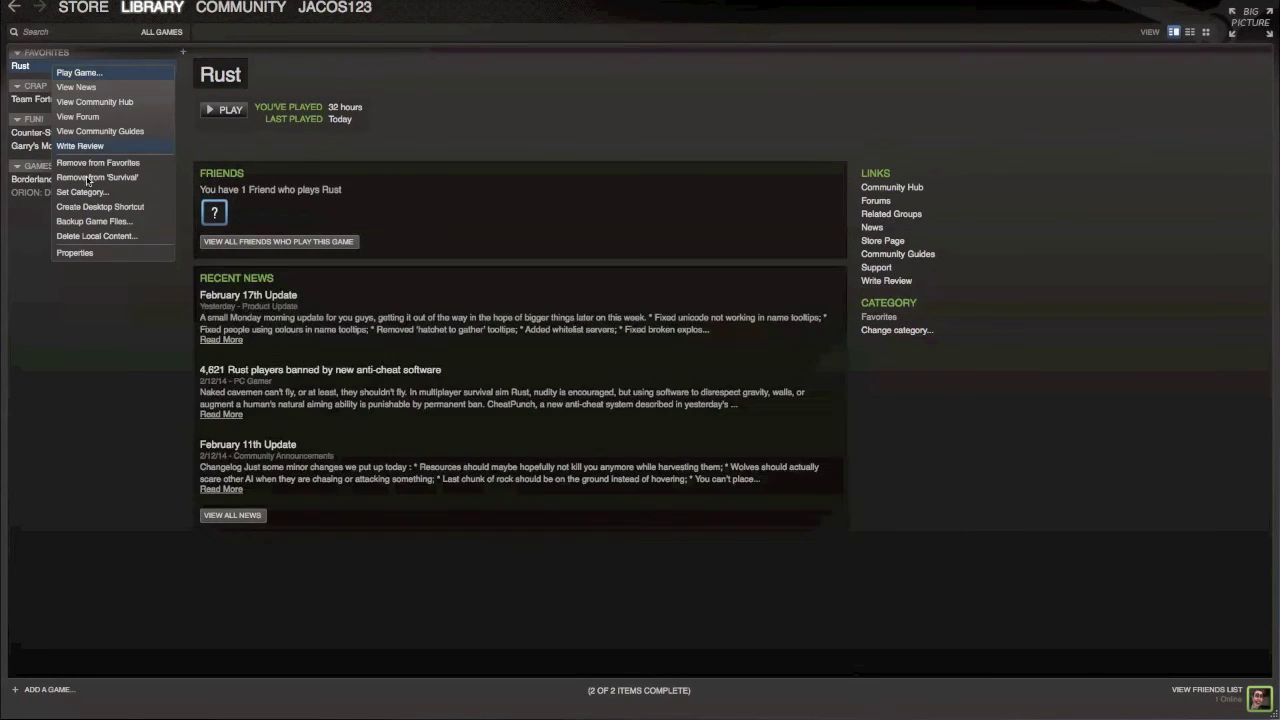
{"action": "left_click", "coordinate": [80, 254]}
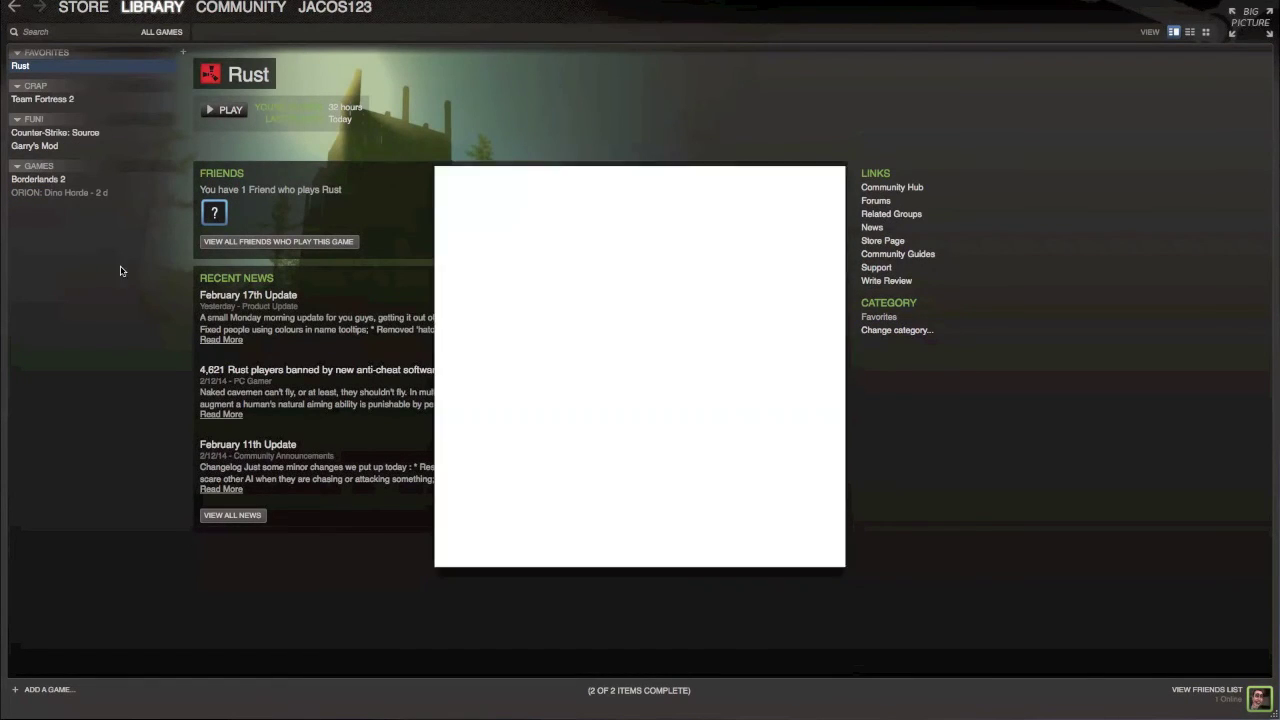
{"action": "left_click", "coordinate": [508, 335]}
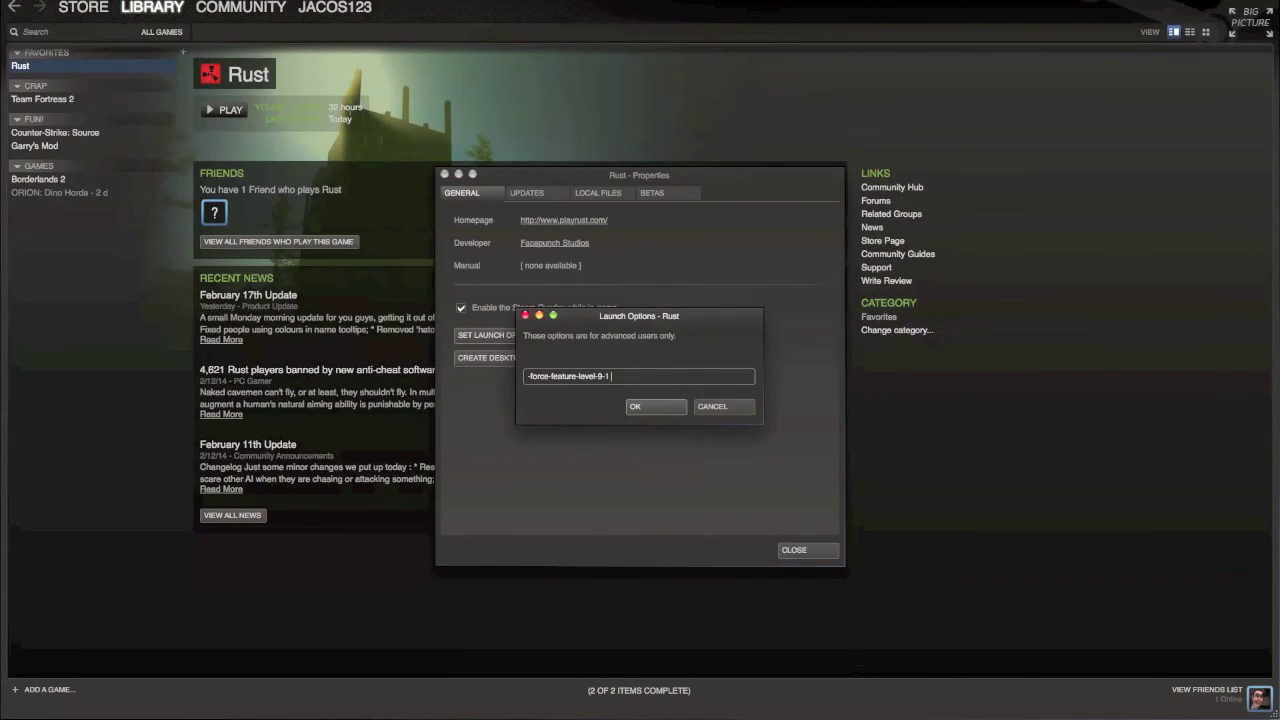
{"action": "left_click", "coordinate": [654, 408]}
{"action": "left_click", "coordinate": [772, 548]}
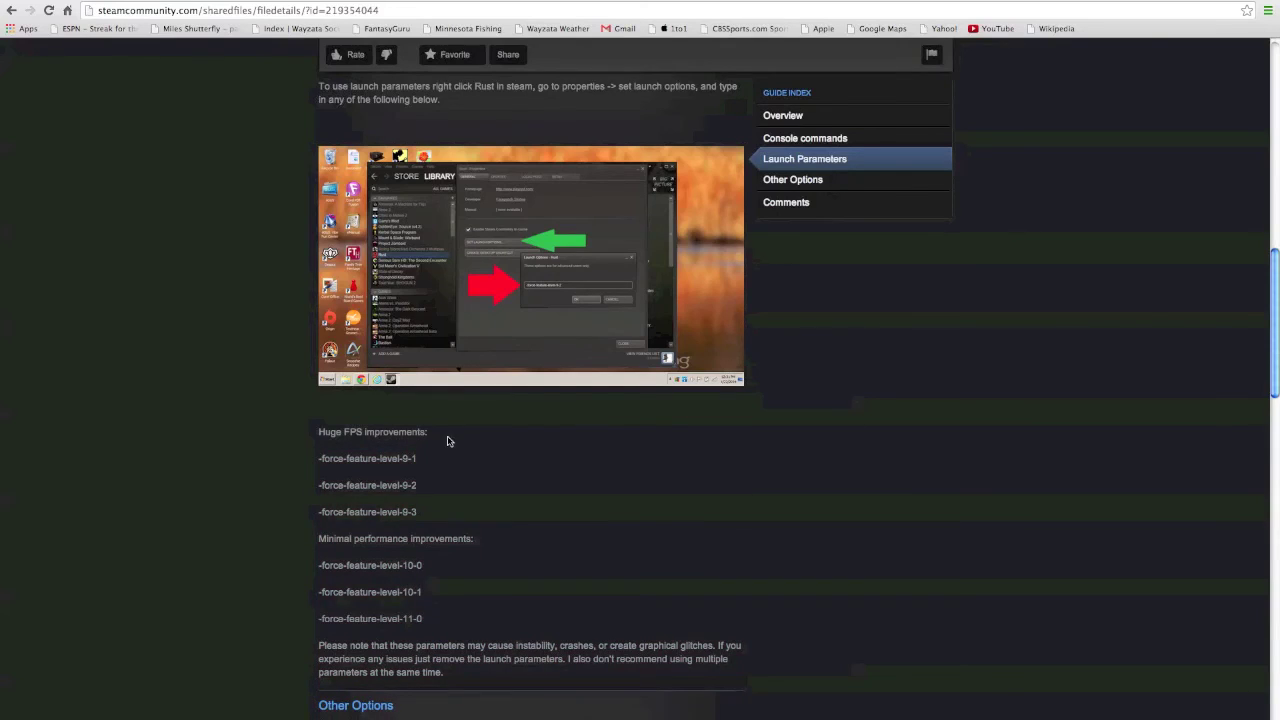
Scroll up to the 'HUGE FPS INCREASE FOR RUST!' title and Console commands section.
{"action": "scroll", "coordinate": [184, 342], "scroll_direction": "up", "scroll_amount": 10}
{"action": "scroll", "coordinate": [184, 342], "scroll_direction": "up", "scroll_amount": 3}
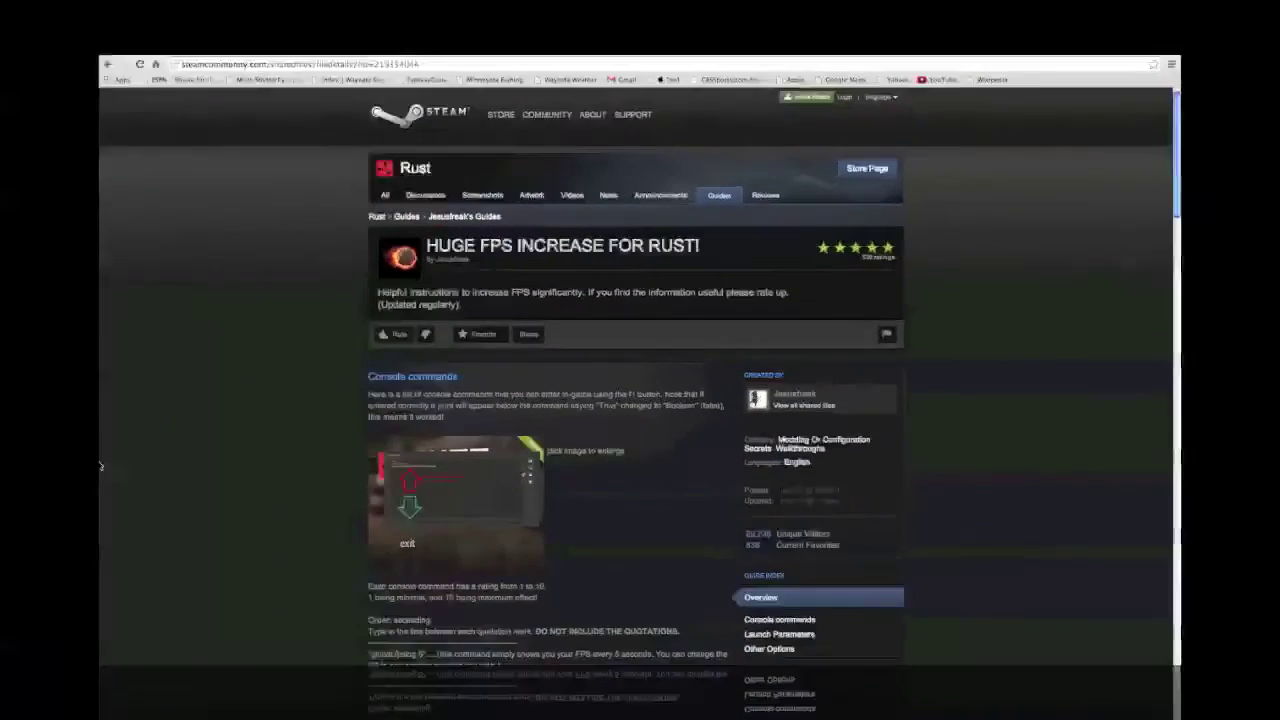